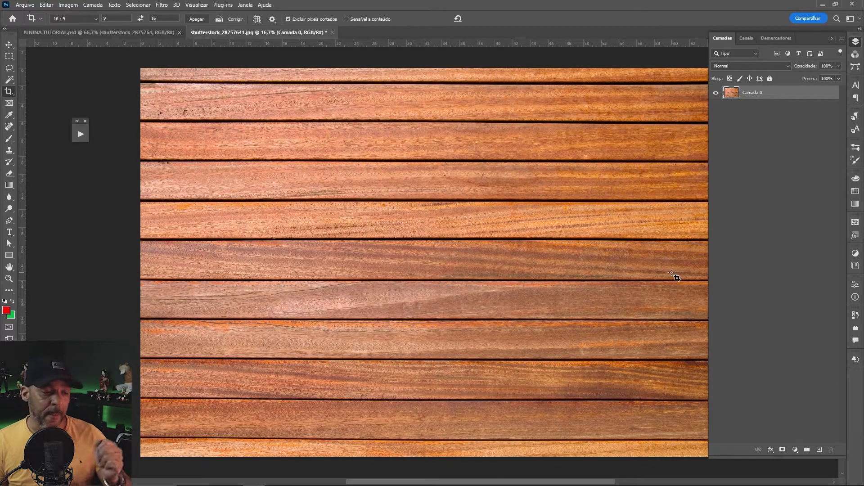
Step: Duplicate the wooden plank layer Camada 0
drag(638, 270, 594, 276)
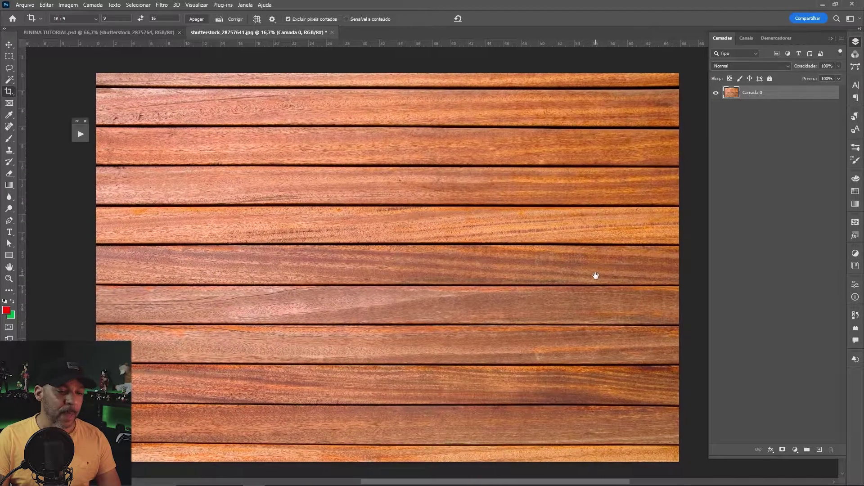
key(ctrl+j)
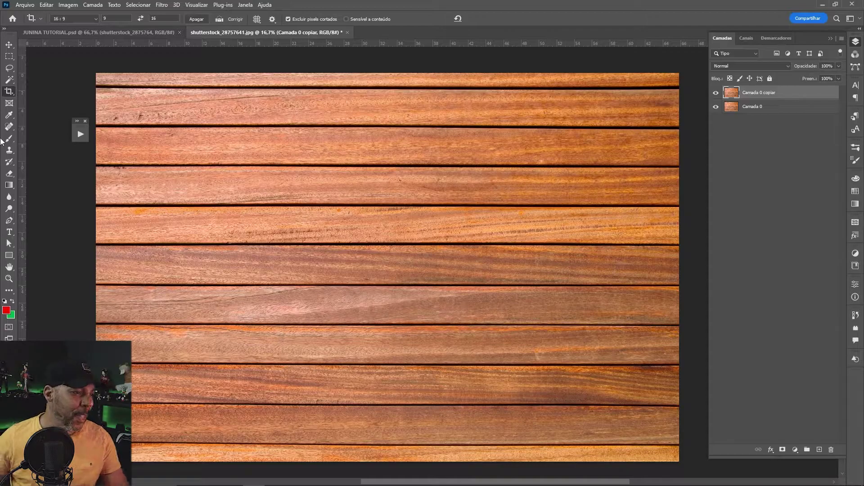
click(9, 44)
drag(281, 143, 294, 141)
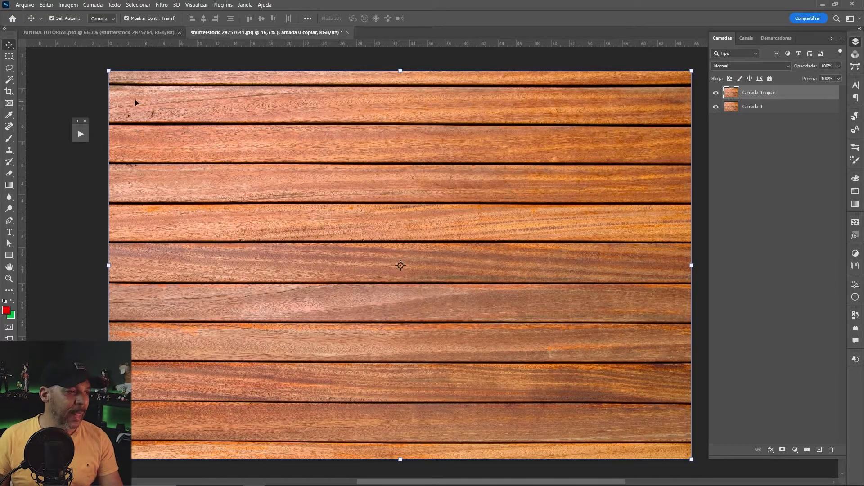
Step: Select the ten dark gaps between the planks with full-width rectangular marquees added to one selection
key(m)
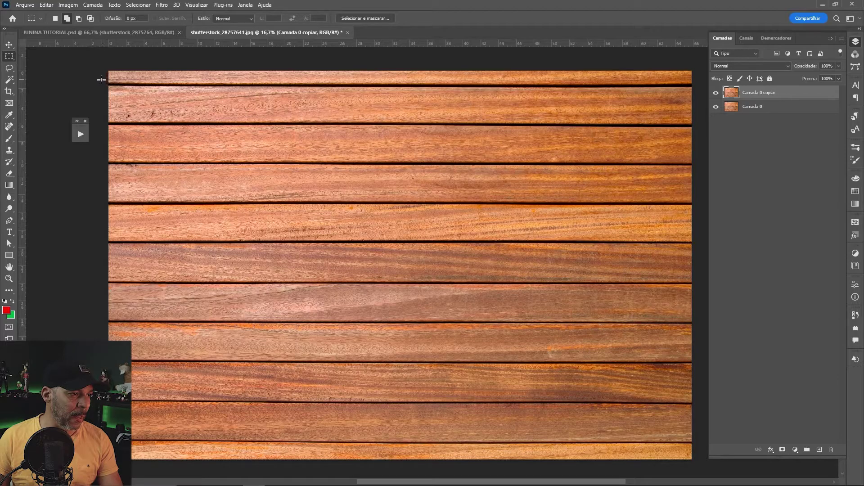
drag(102, 79, 696, 90)
drag(101, 119, 700, 133)
drag(101, 157, 698, 170)
drag(103, 198, 705, 210)
drag(105, 239, 693, 247)
drag(104, 278, 696, 288)
drag(104, 317, 697, 330)
drag(105, 356, 696, 369)
drag(104, 396, 697, 410)
drag(105, 435, 703, 448)
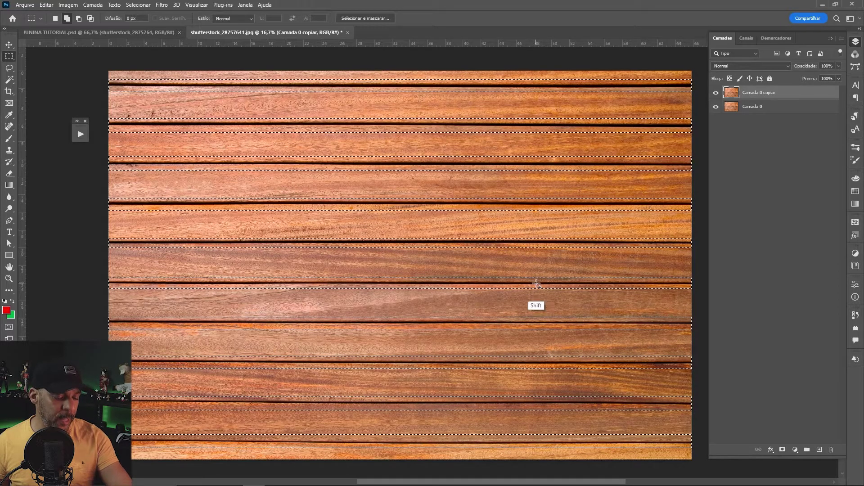
Step: Fill the selected gaps with Content-Aware at 100% opacity with color adaptation, and clear the selection
key(shift+F5)
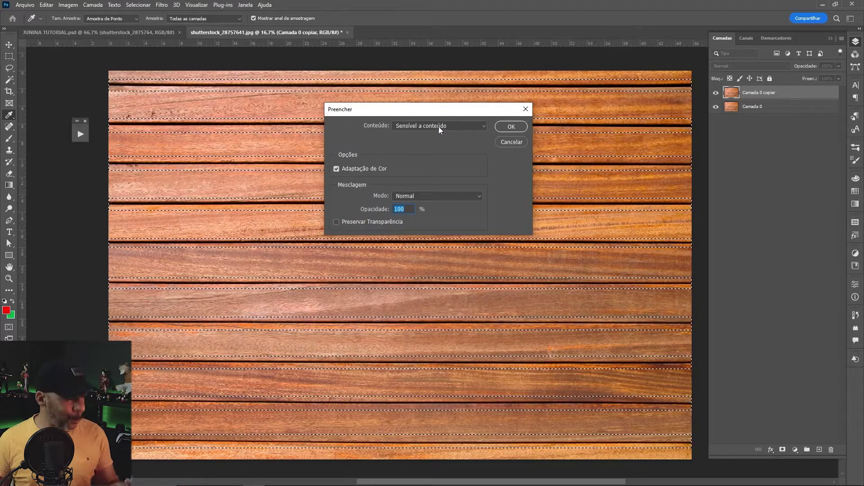
click(510, 127)
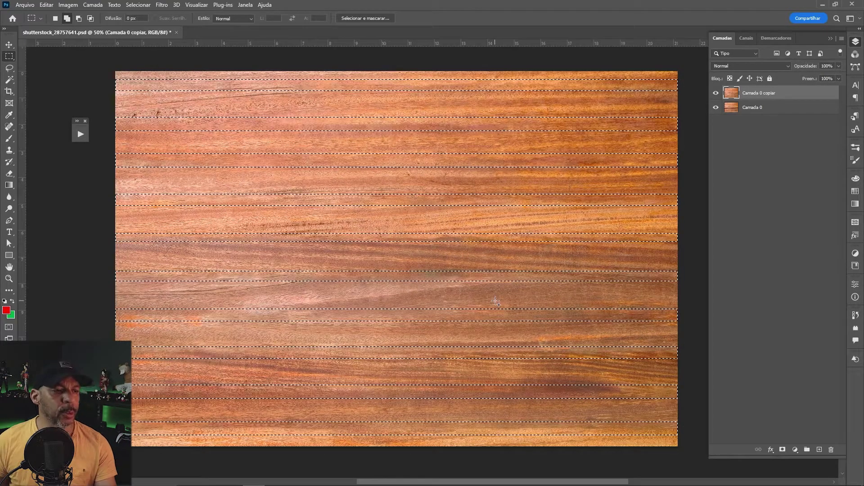
click(522, 259)
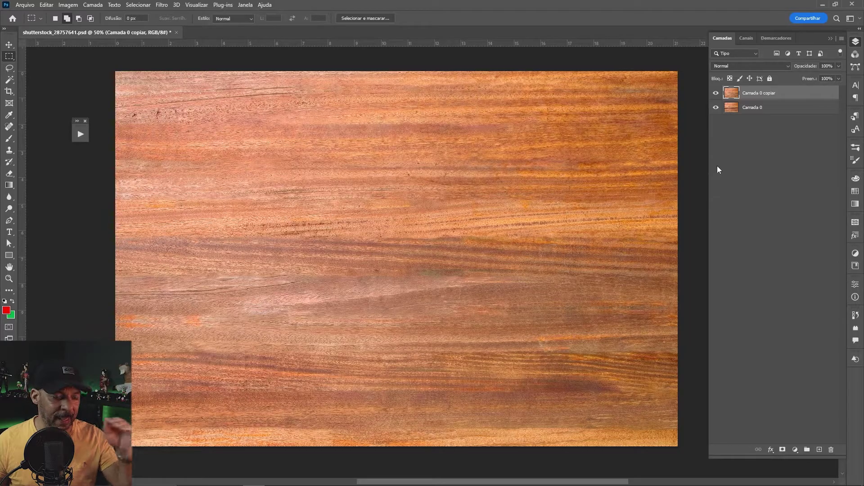
Step: Duplicate the original Camada 0 layer and move the copy to the top of the layer stack
click(759, 116)
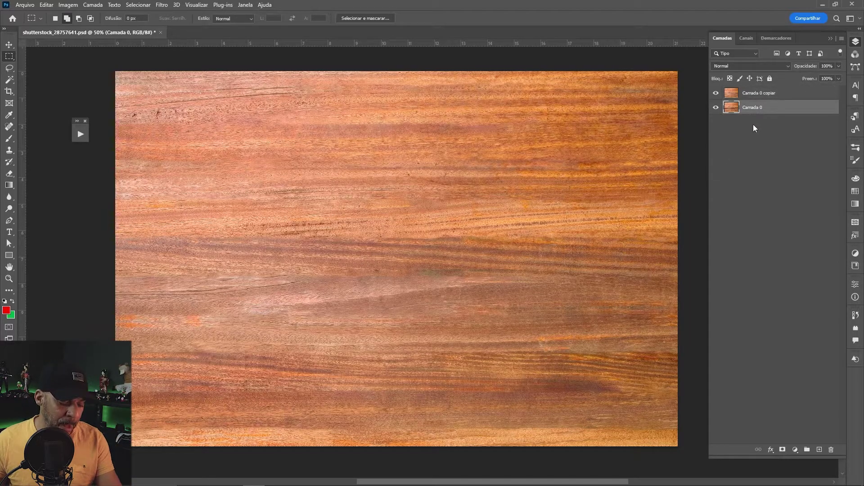
key(ctrl+j)
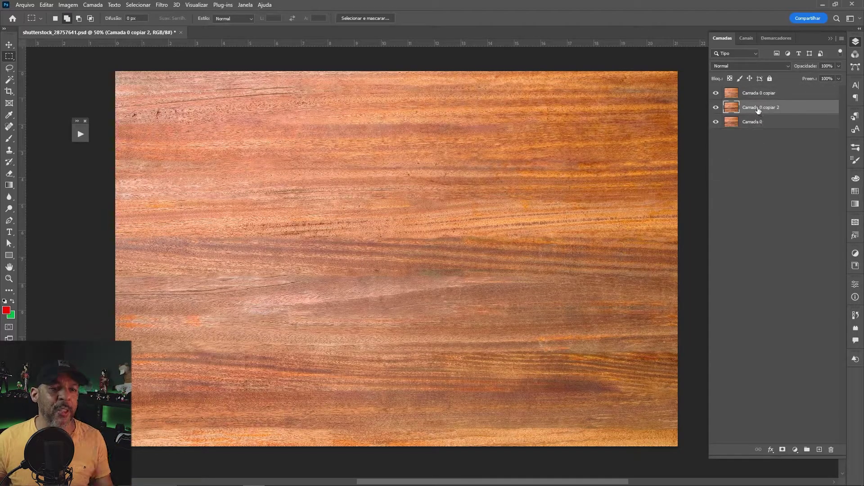
drag(764, 110, 764, 95)
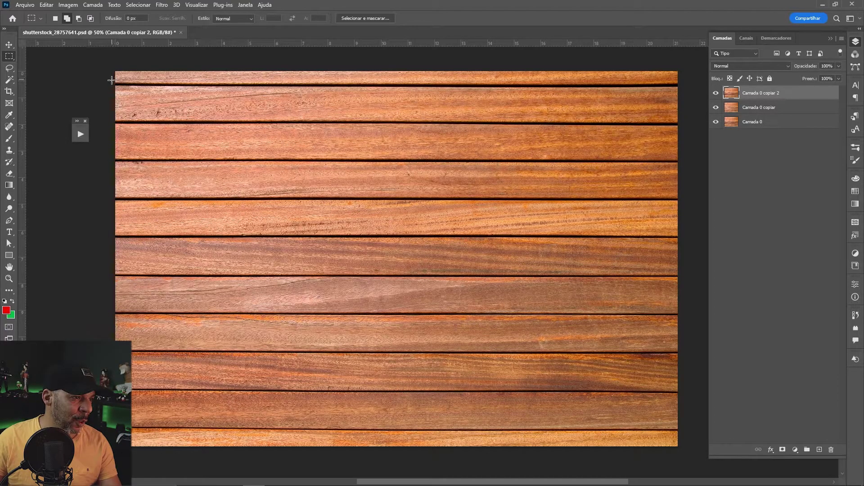
Step: Copy the uppermost plank gap to its own layer and leave only that strip and the gap-free Camada 0 copiar visible
drag(112, 79, 681, 93)
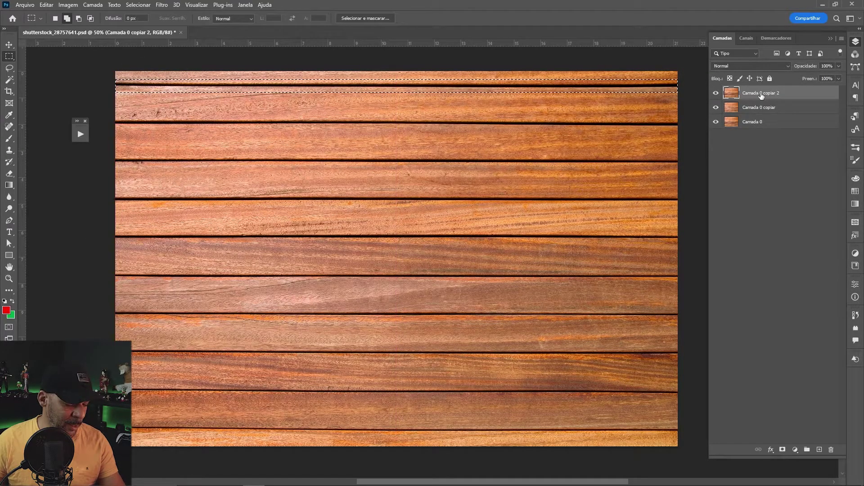
key(ctrl+j)
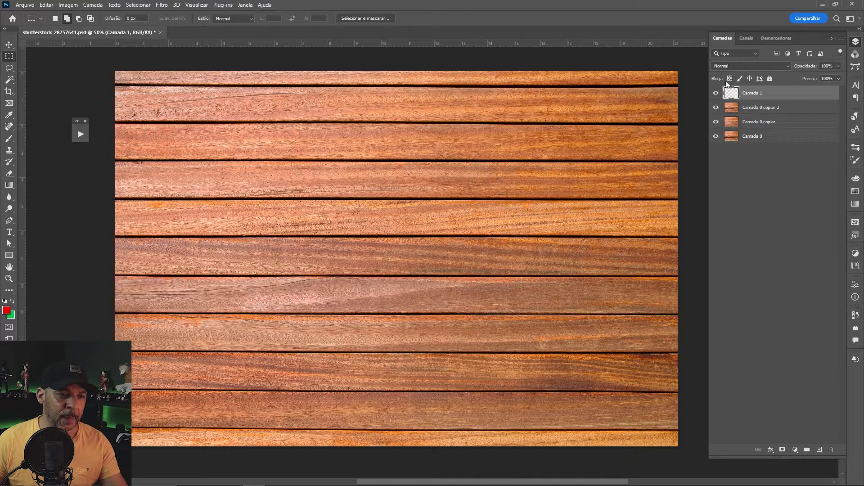
click(716, 107)
click(715, 122)
click(716, 136)
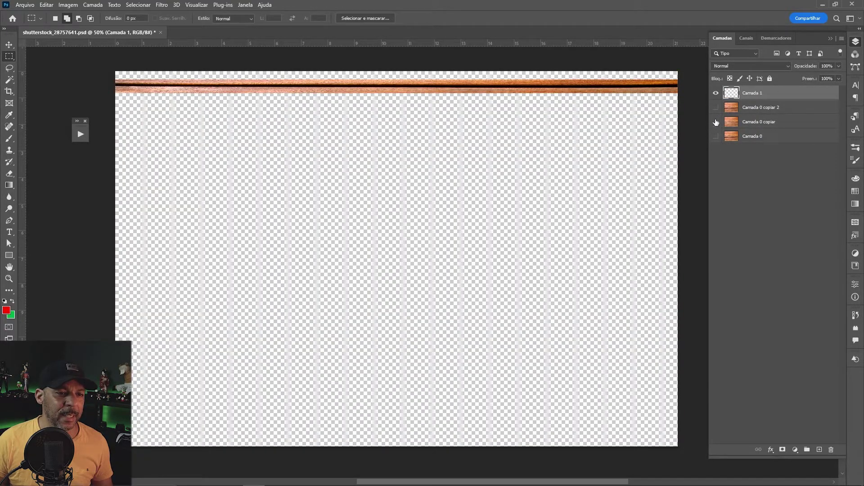
click(716, 122)
click(738, 123)
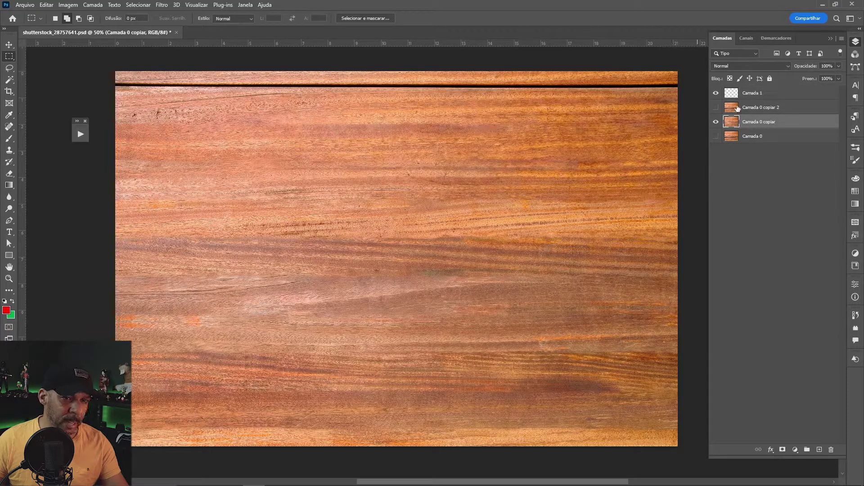
key(v)
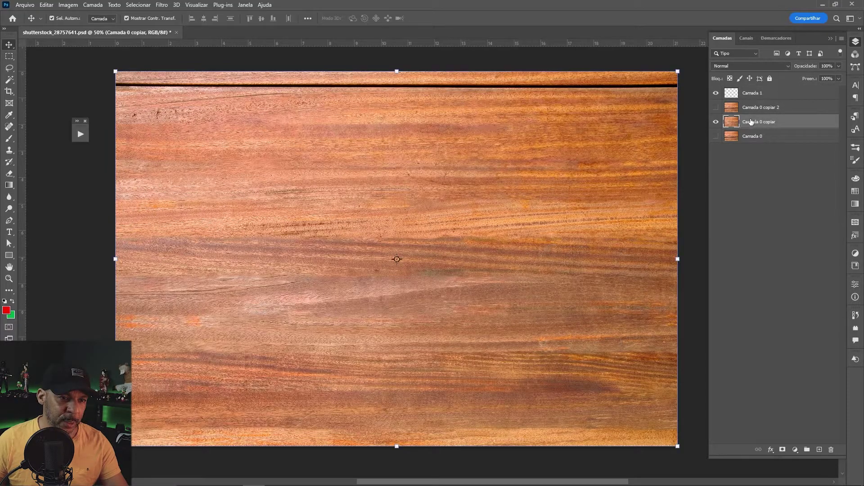
click(767, 96)
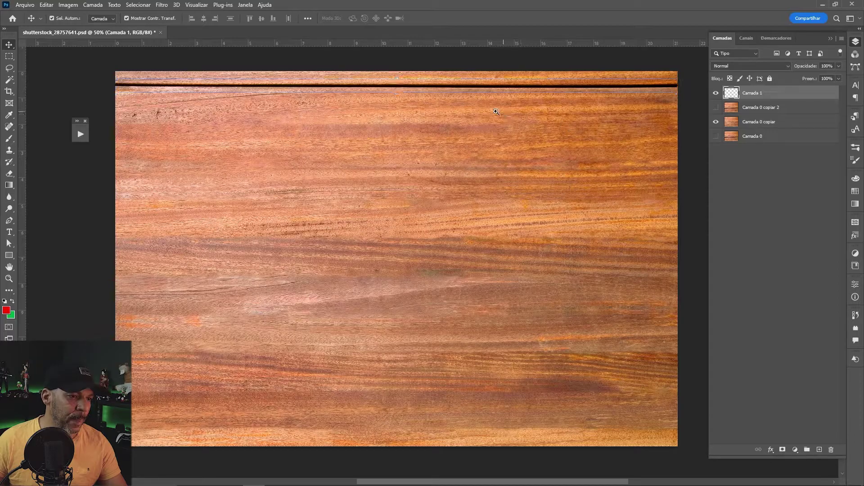
Step: Squeeze the uppermost gap strip vertically about its center to about 36% of its height, keeping its full width
key(z)
drag(390, 90, 462, 90)
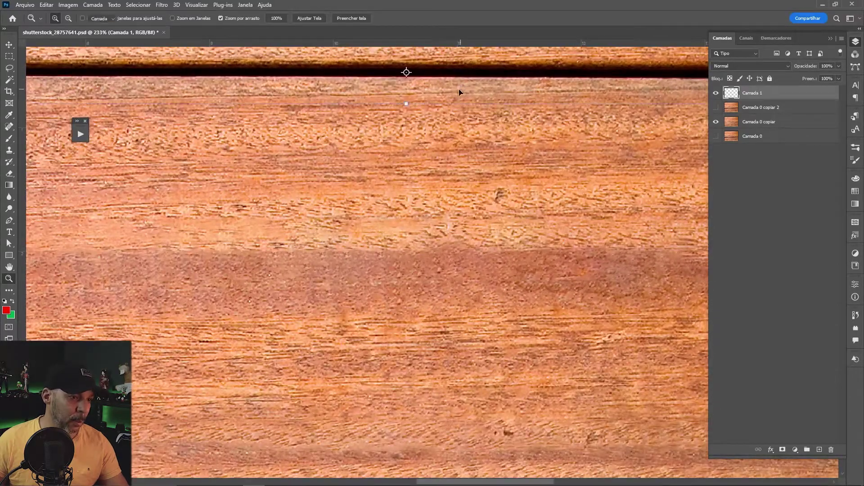
key(v)
scroll(432, 112, up, 3)
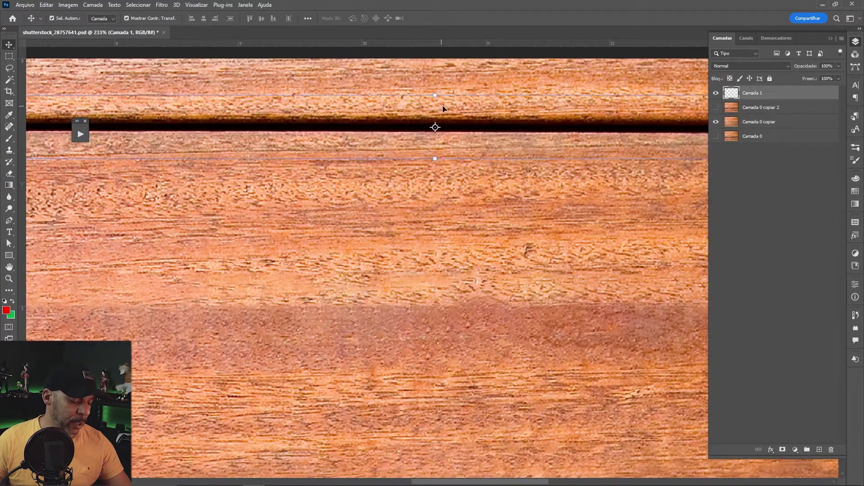
alt+shift+click(435, 96)
drag(435, 96, 436, 117)
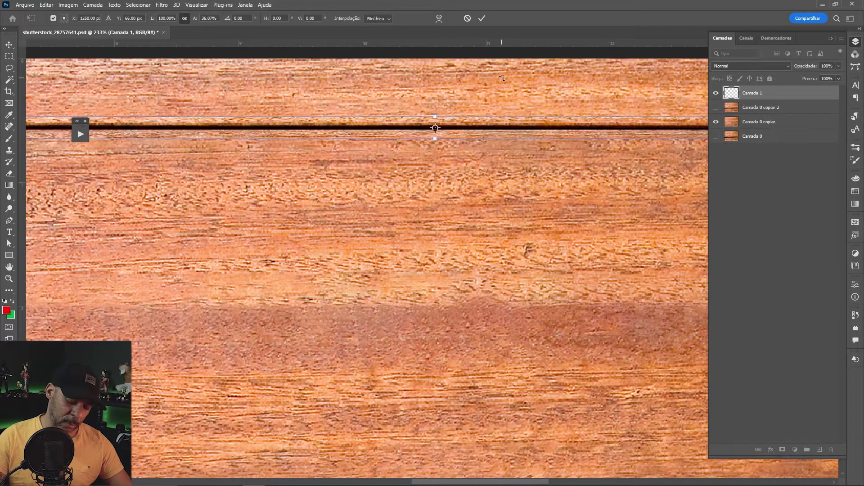
key(ctrl+0)
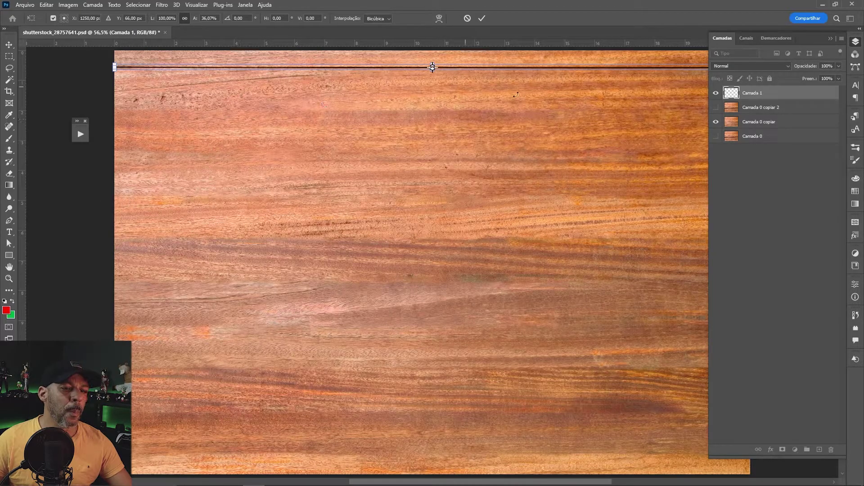
drag(684, 135, 588, 168)
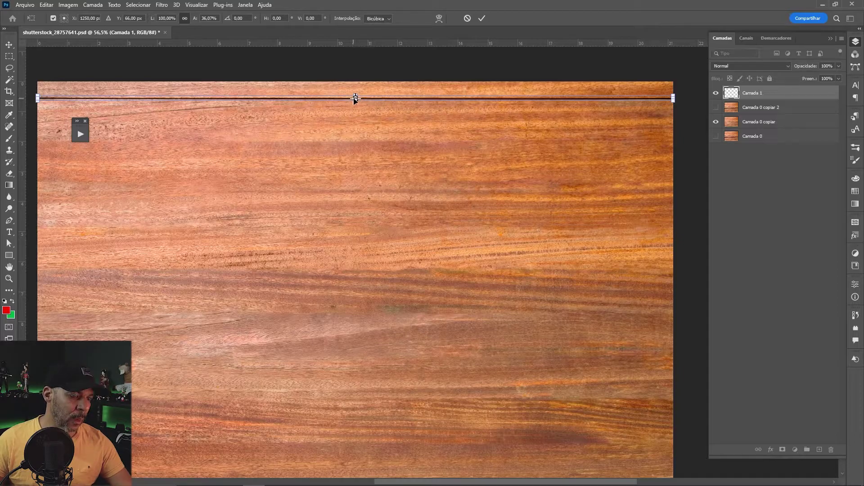
key(ctrl+plus)
key(ctrl+plus)
key(ctrl+plus)
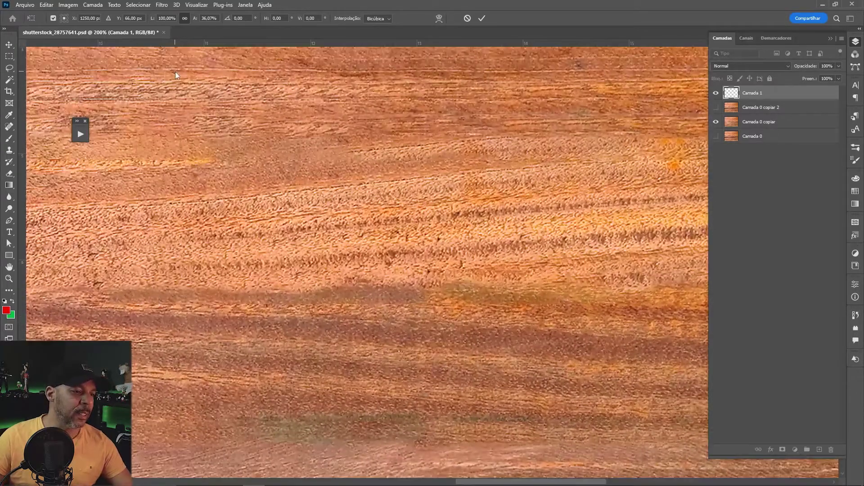
drag(638, 148, 680, 305)
drag(328, 90, 431, 212)
key(Return)
key(ctrl+0)
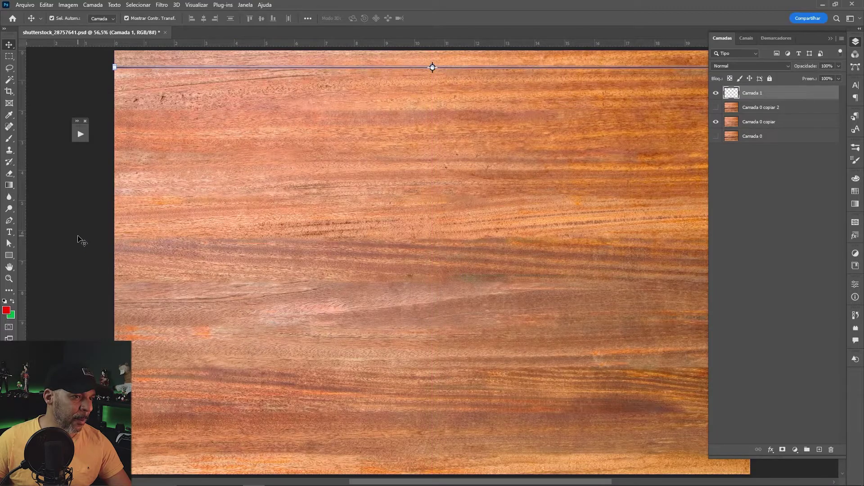
click(99, 238)
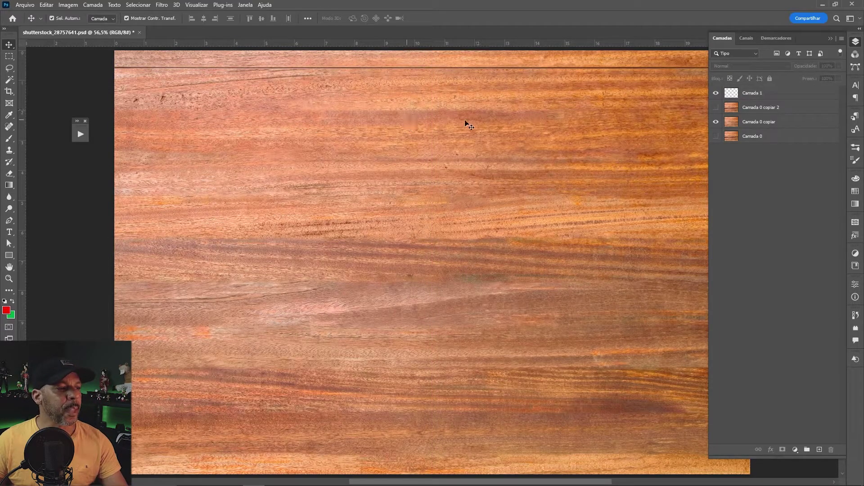
Step: Show Camada 0 copiar 2 and copy its second plank gap from the top to a new layer
drag(525, 137, 512, 151)
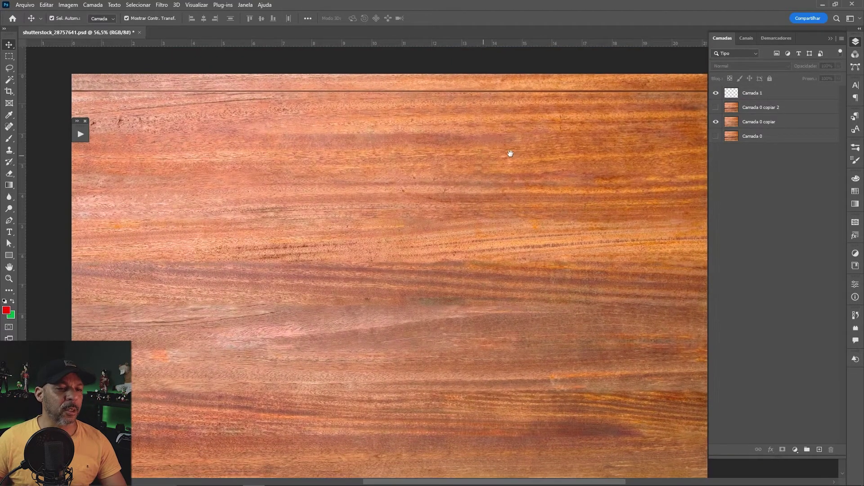
click(760, 122)
click(715, 107)
click(761, 107)
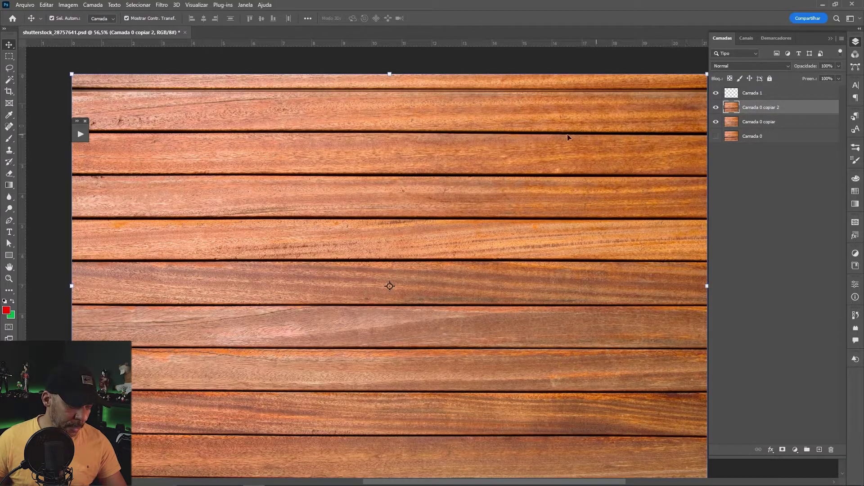
drag(457, 239, 478, 240)
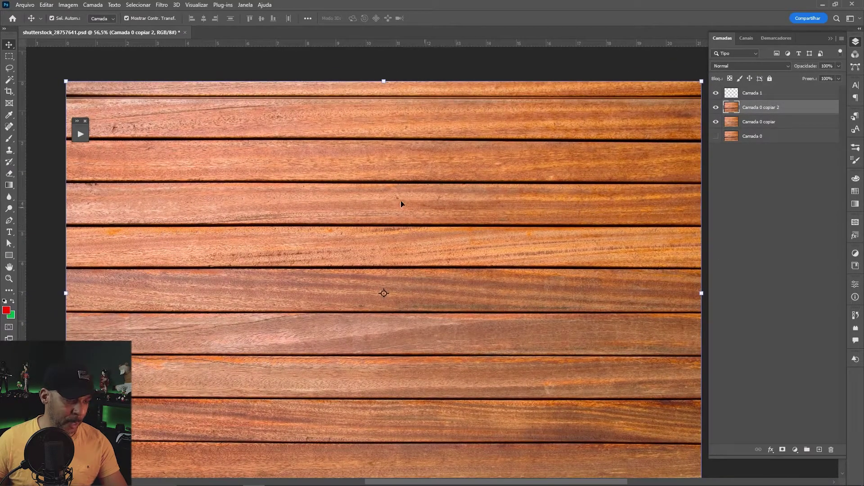
key(m)
drag(57, 133, 708, 150)
drag(708, 148, 708, 149)
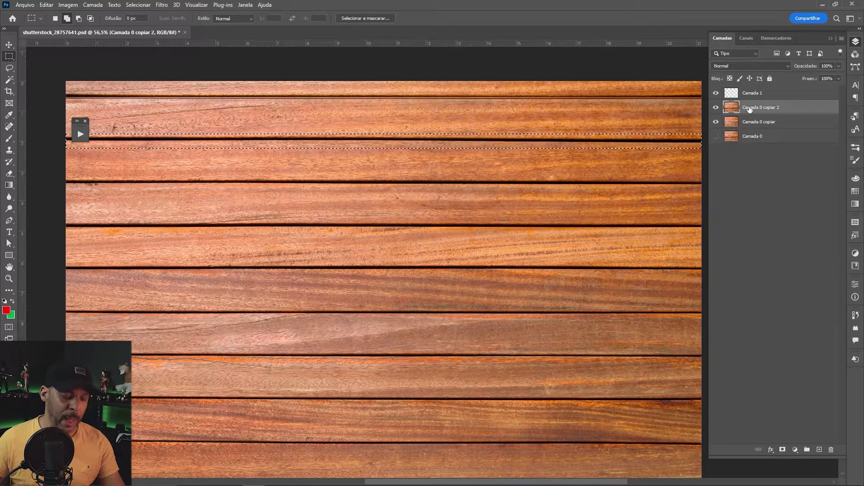
key(ctrl+j)
Step: Squeeze the second gap strip vertically to about 35% height and hide Camada 0 copiar 2
key(ctrl+t)
drag(384, 134, 384, 141)
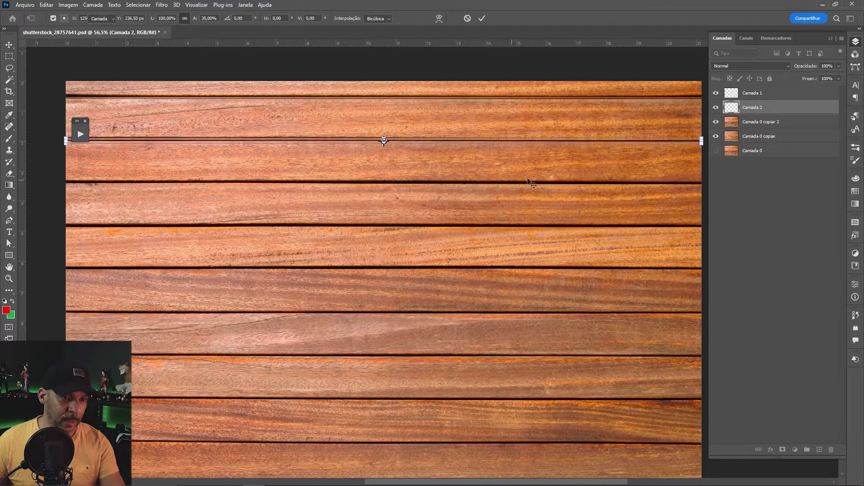
key(Return)
click(716, 122)
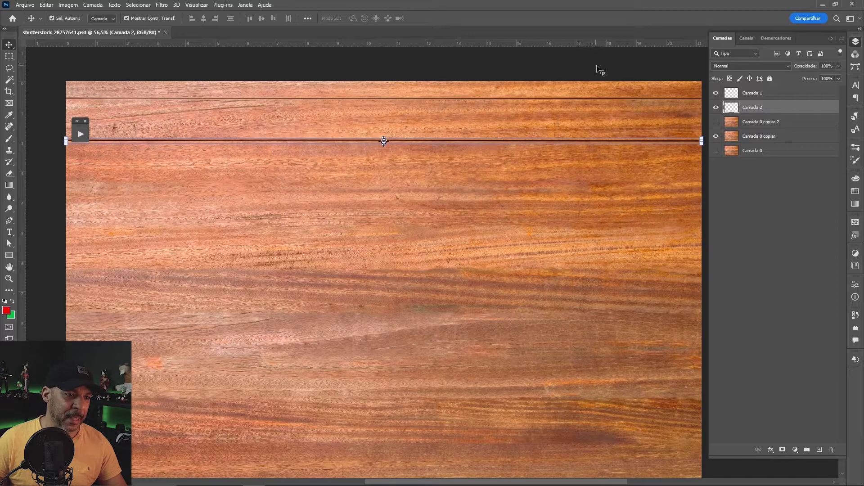
click(602, 72)
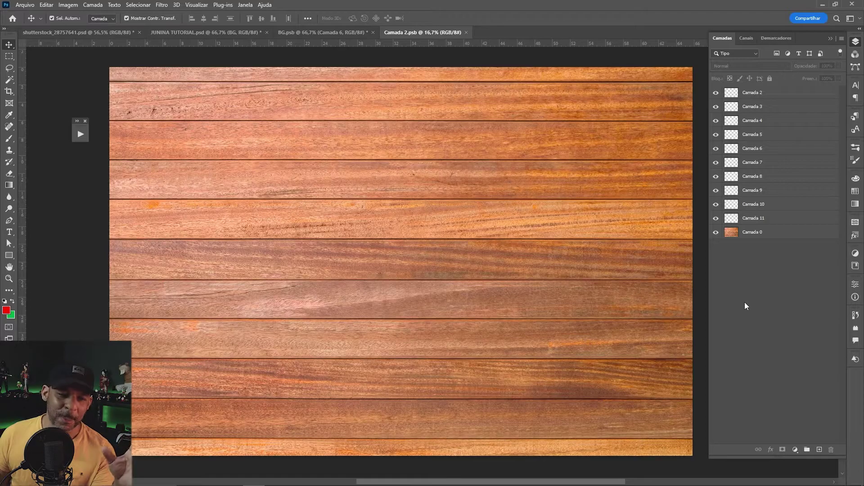
Step: Toggle the visibility of layers Camada 11 up through Camada 6 to examine which gap strip each one holds
click(716, 220)
click(716, 220)
click(716, 205)
click(717, 205)
click(716, 190)
click(717, 190)
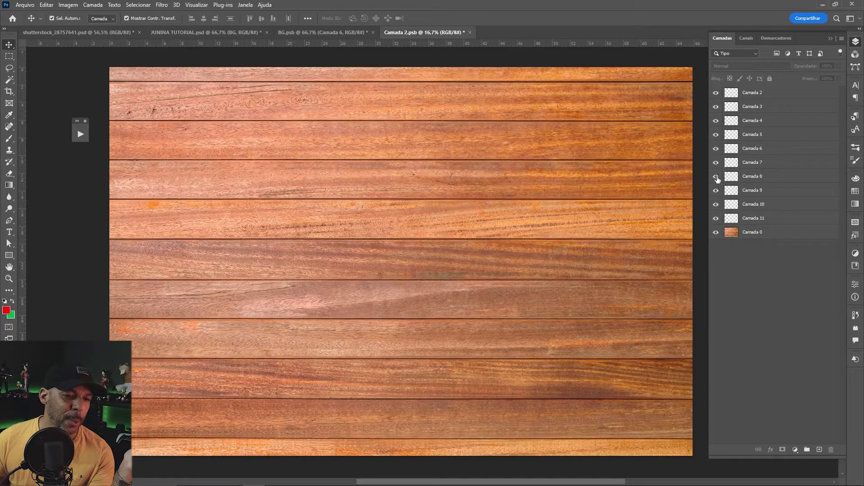
click(715, 176)
click(716, 176)
click(716, 162)
click(716, 162)
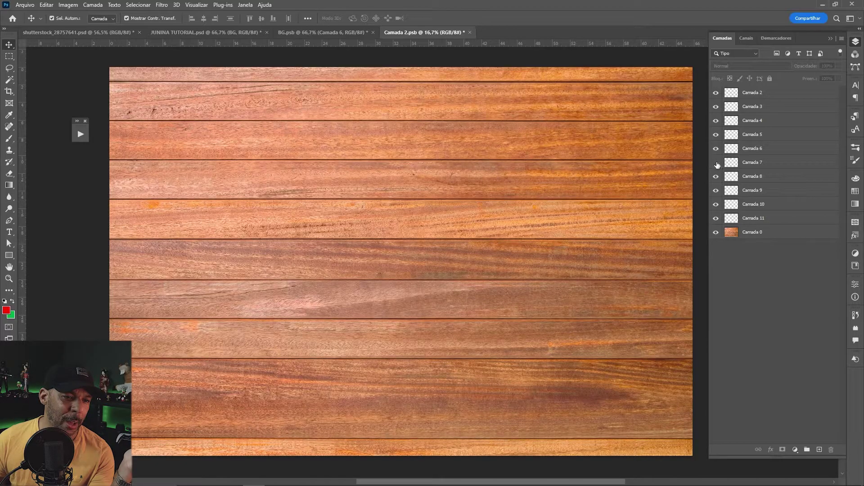
click(716, 149)
click(717, 149)
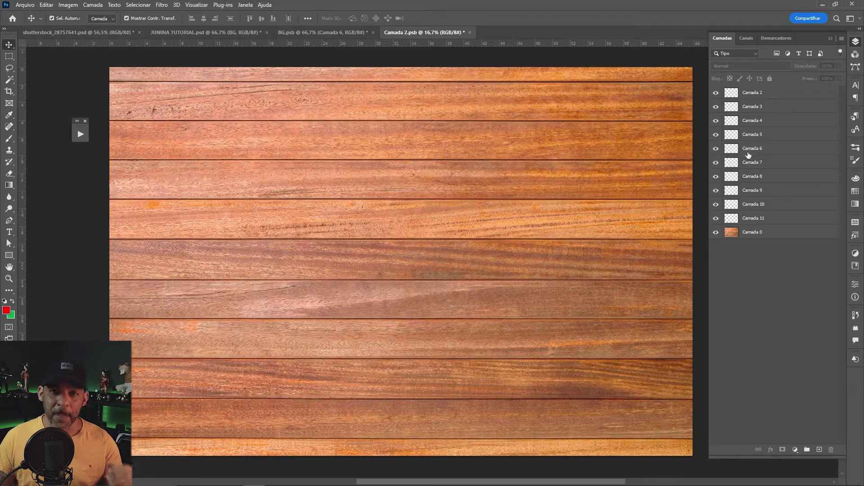
Step: Convert all layers from Camada 2 down to Camada 0 into a single smart object
click(771, 95)
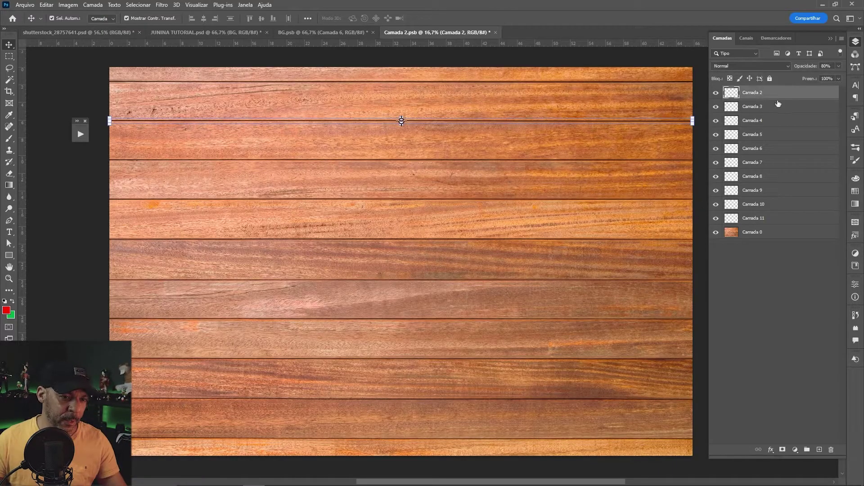
shift+click(779, 233)
right_click(779, 232)
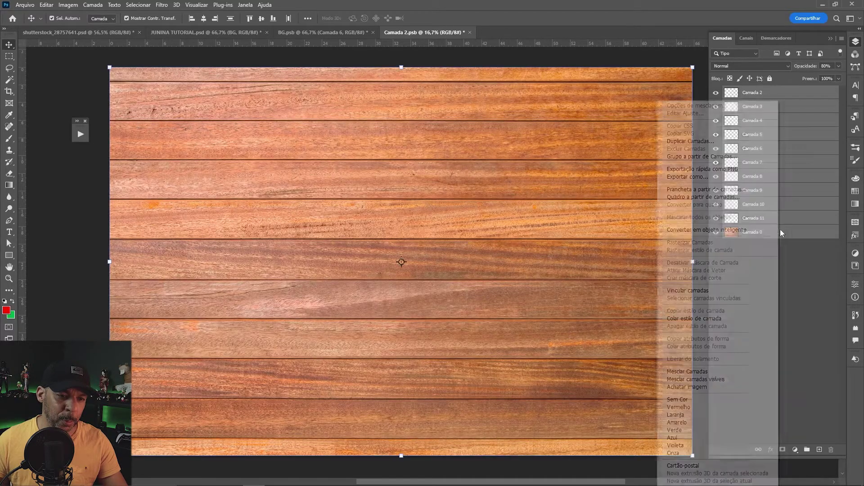
click(725, 230)
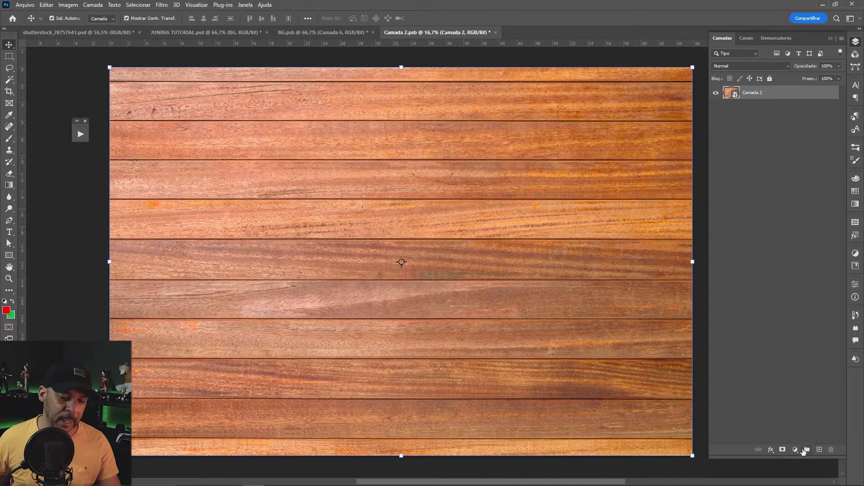
Step: Add a Preto-e-branco adjustment layer above the wood plank smart object
click(795, 449)
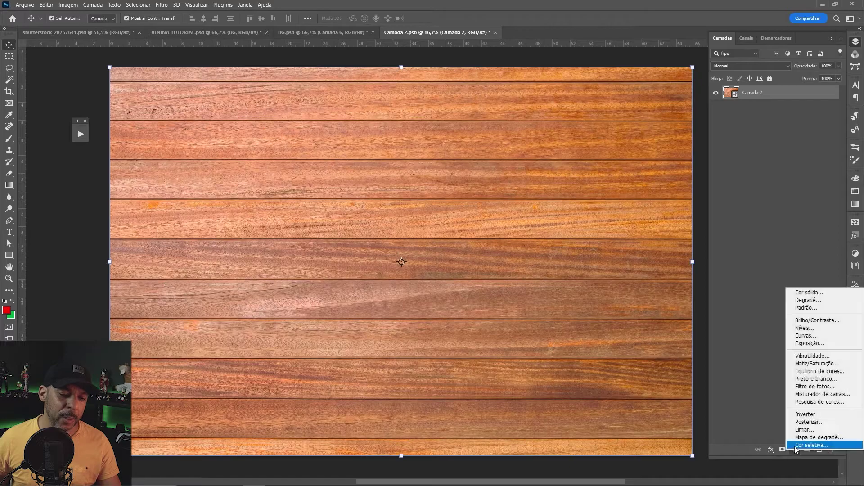
click(816, 380)
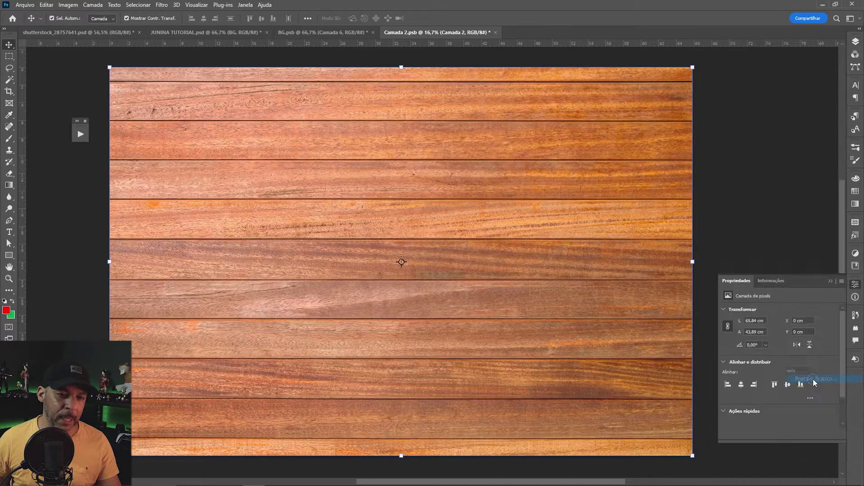
click(856, 42)
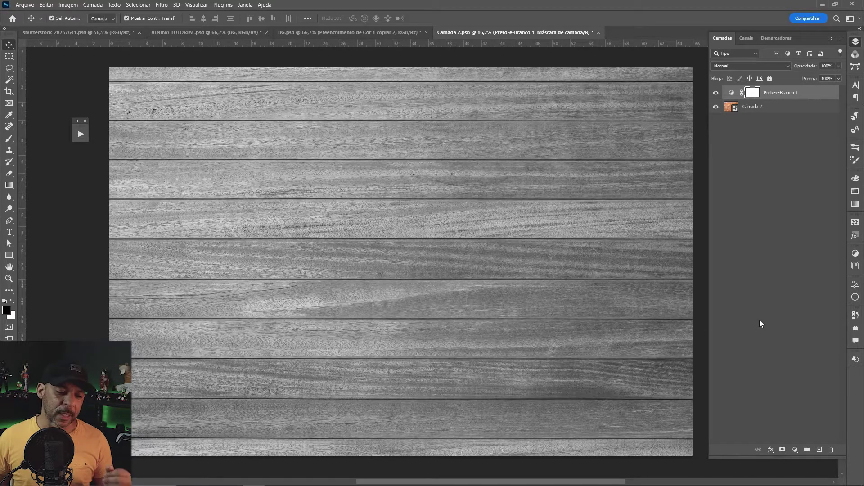
Step: Add a solid color fill layer in dark green #084840 and set its blend mode to Luz Direta
click(795, 449)
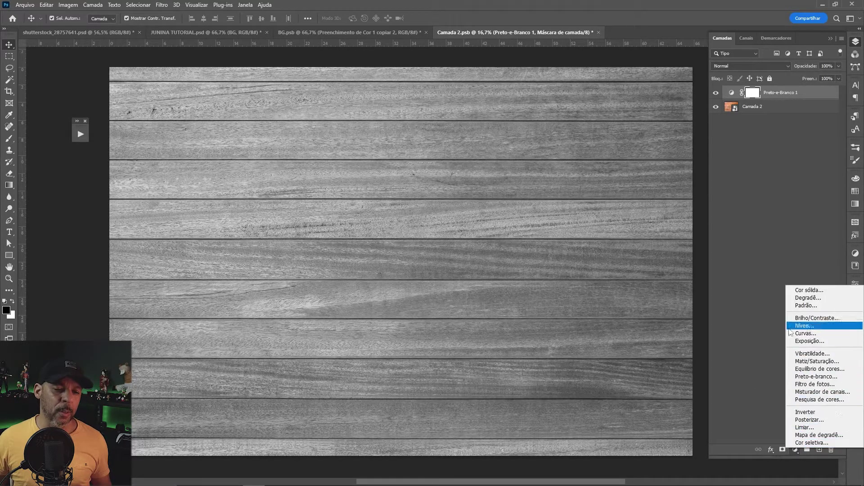
click(806, 290)
text(084840)
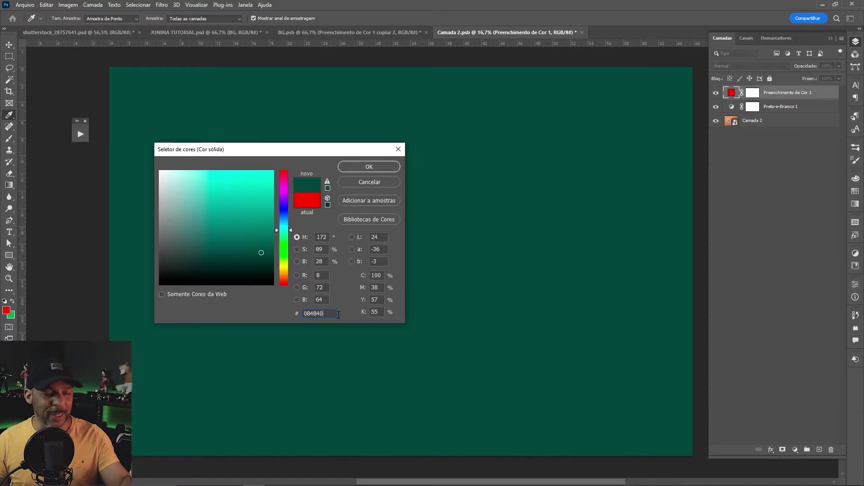
click(375, 169)
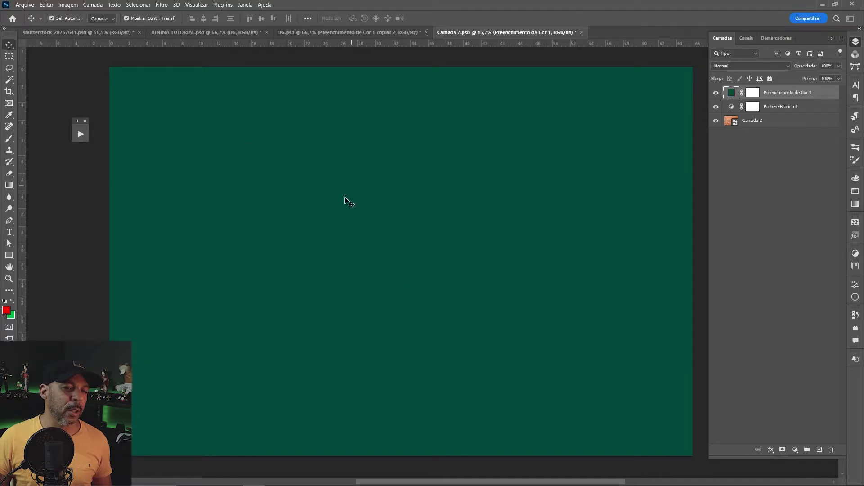
click(770, 67)
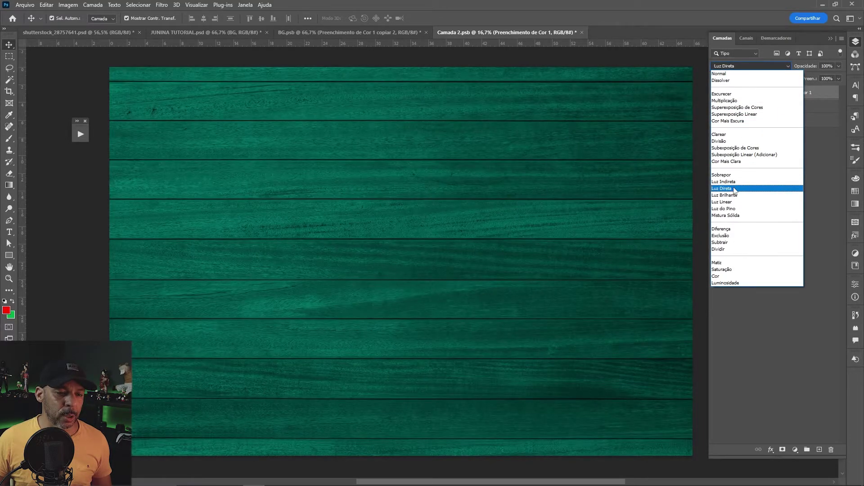
click(736, 190)
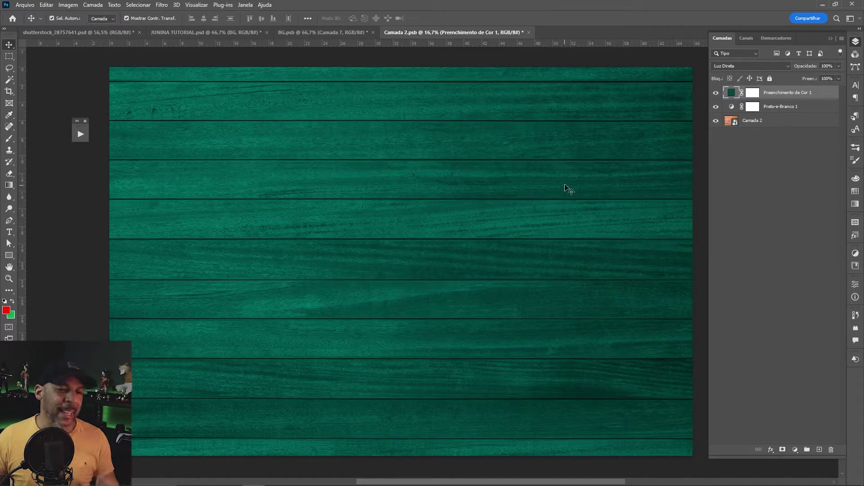
Step: Stamp the grayscale wood into a new layer with the green fill hidden, place it on top, and show the fill again
click(716, 93)
click(768, 109)
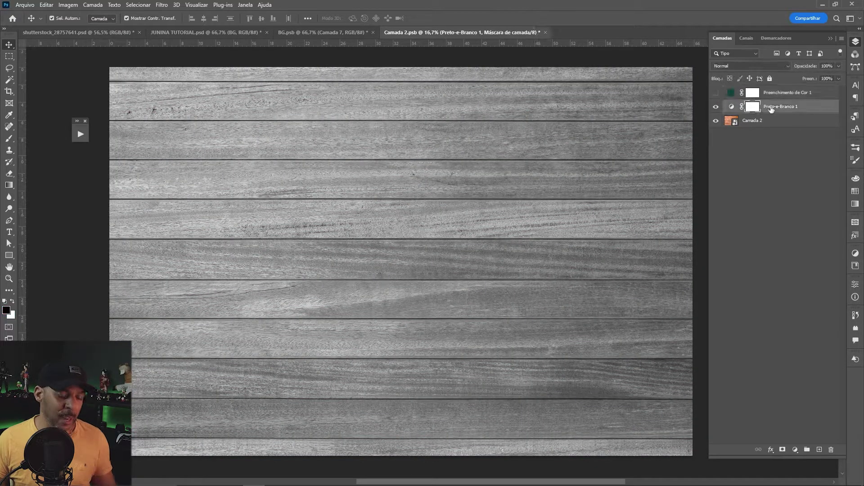
key(ctrl+alt+shift+e)
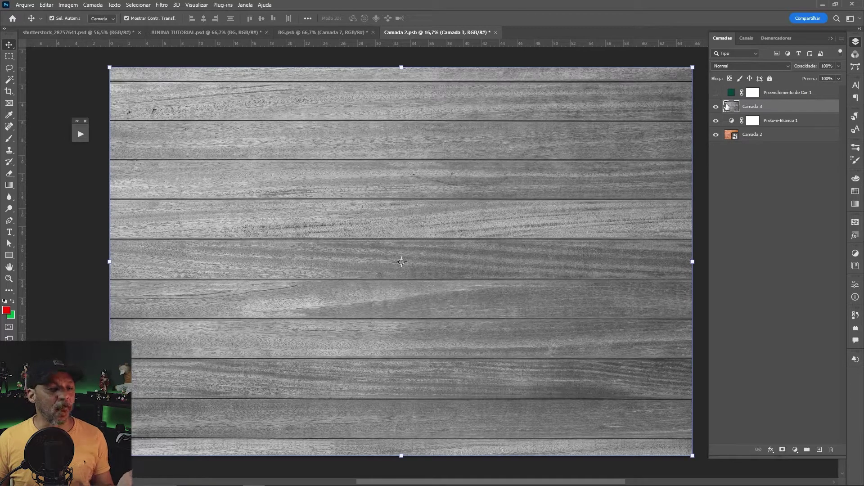
drag(775, 107, 747, 88)
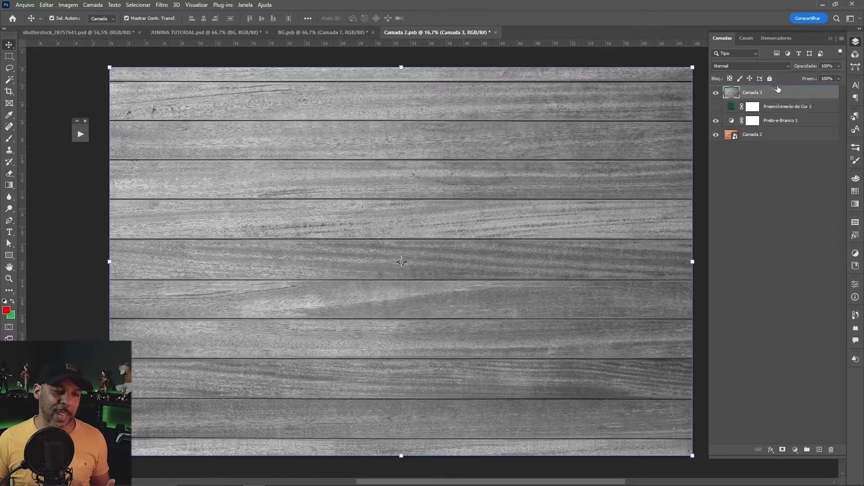
click(715, 106)
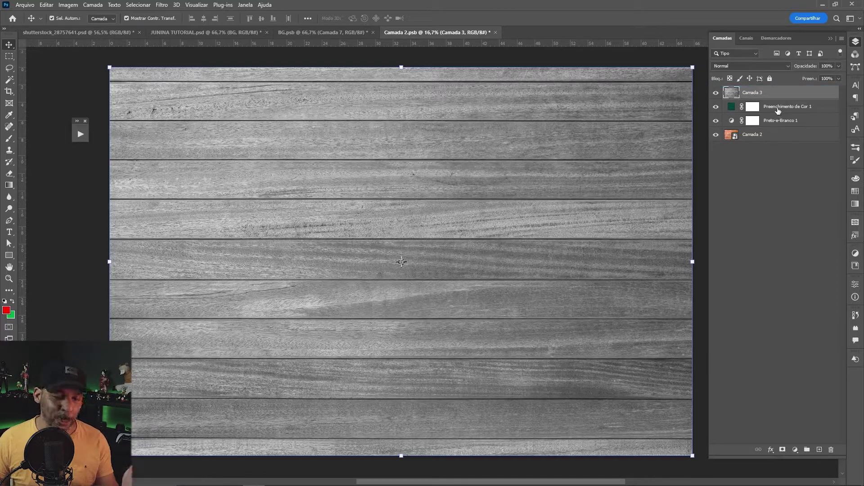
Step: Set Camada 3 to Multiplicação and split its Camada Subjacente blending range to 0/58 and 32/255
click(785, 66)
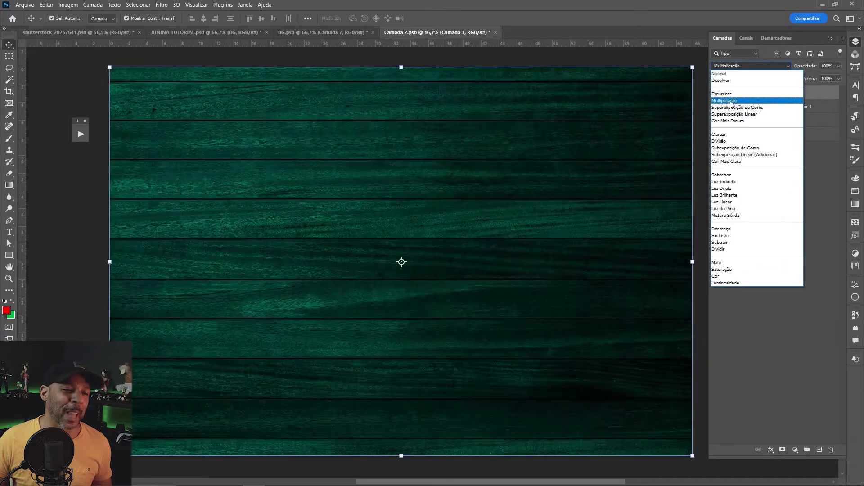
click(725, 101)
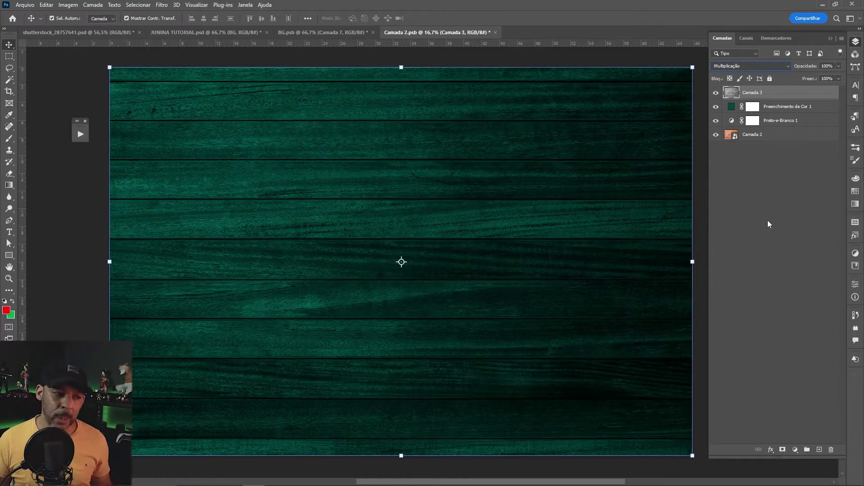
double_click(813, 98)
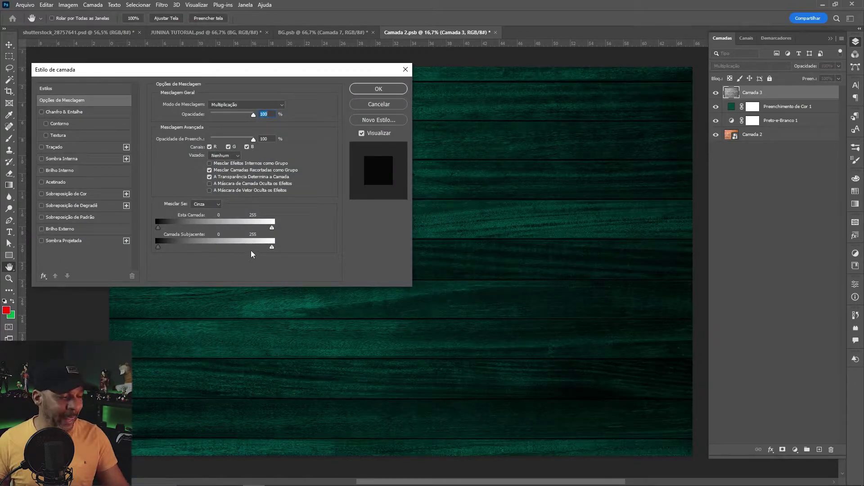
drag(271, 247, 182, 247)
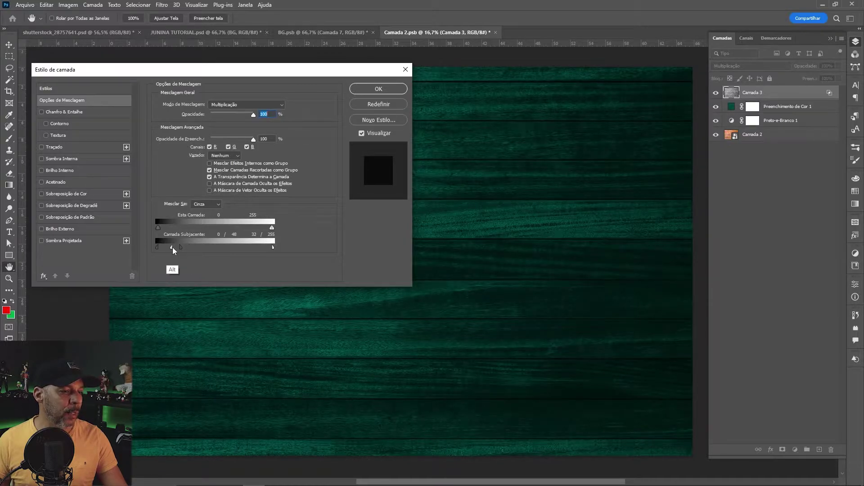
drag(180, 247, 192, 247)
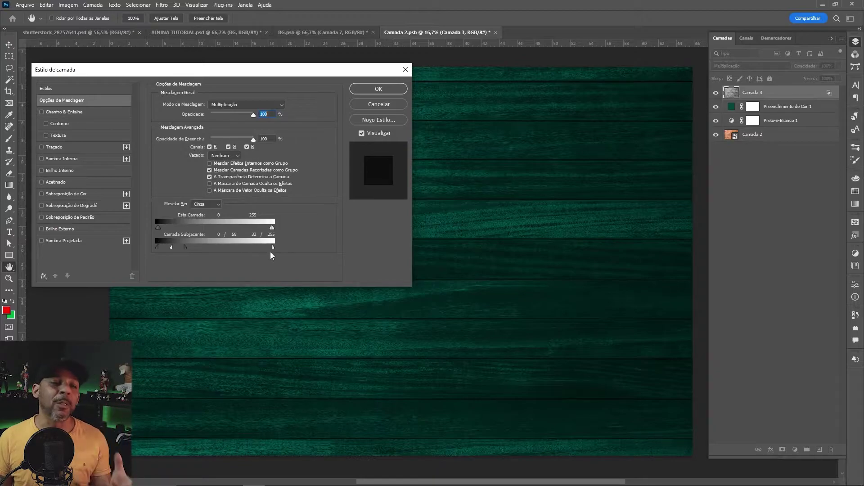
click(386, 89)
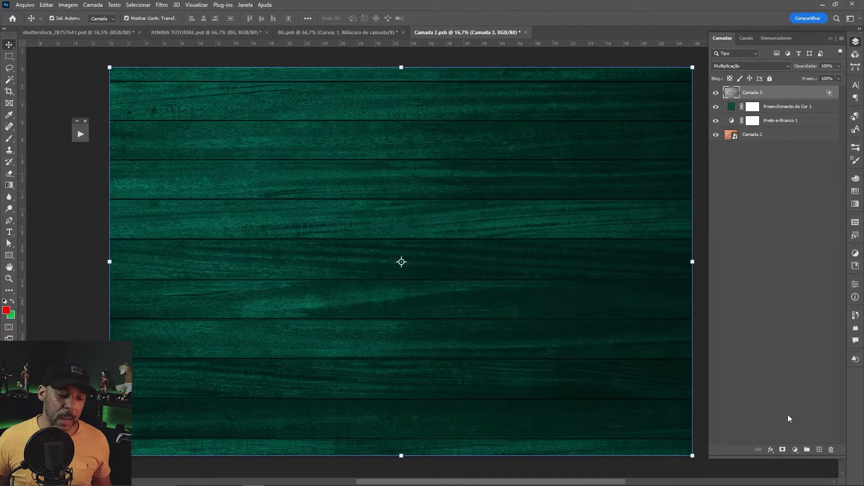
Step: Add a Curvas adjustment layer on top and brighten the planks by moving the curve's white point inward
click(795, 450)
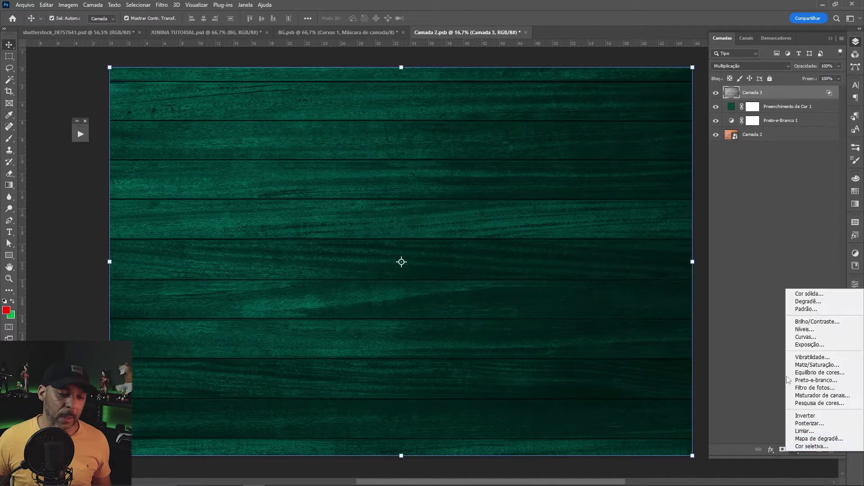
click(814, 338)
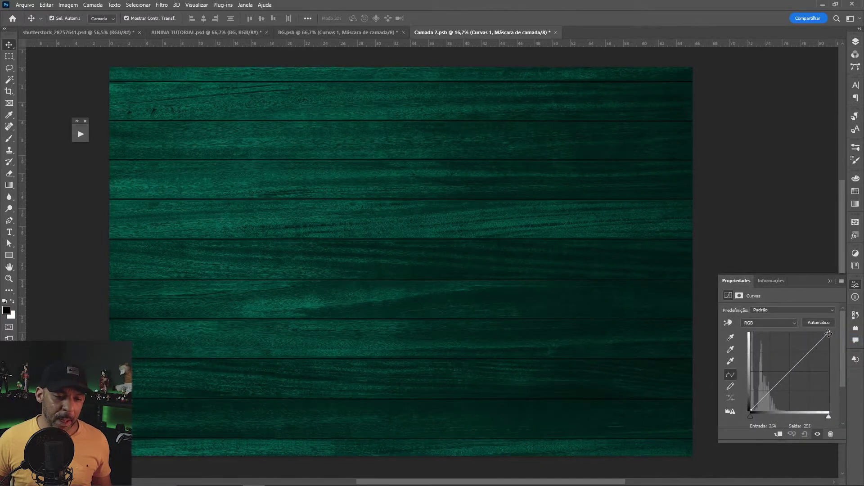
drag(829, 334, 818, 332)
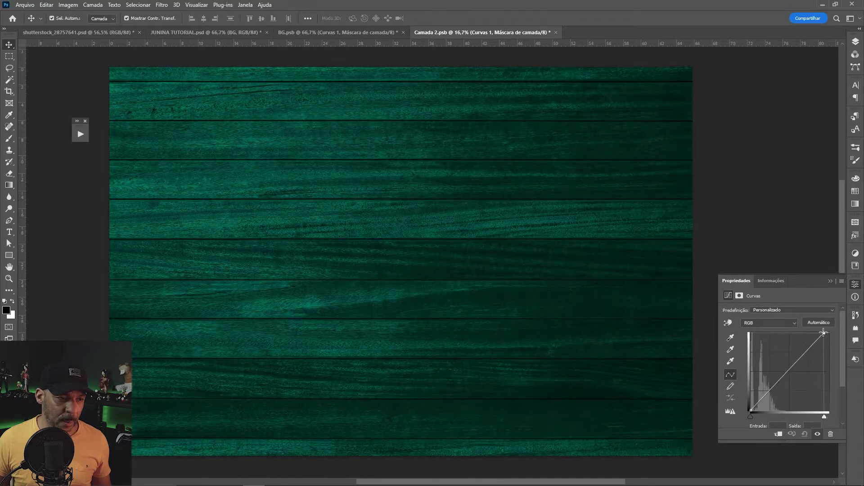
mouse_move(819, 333)
mouse_down()
mouse_move(799, 333)
mouse_move(841, 332)
mouse_move(808, 333)
mouse_up()
click(856, 41)
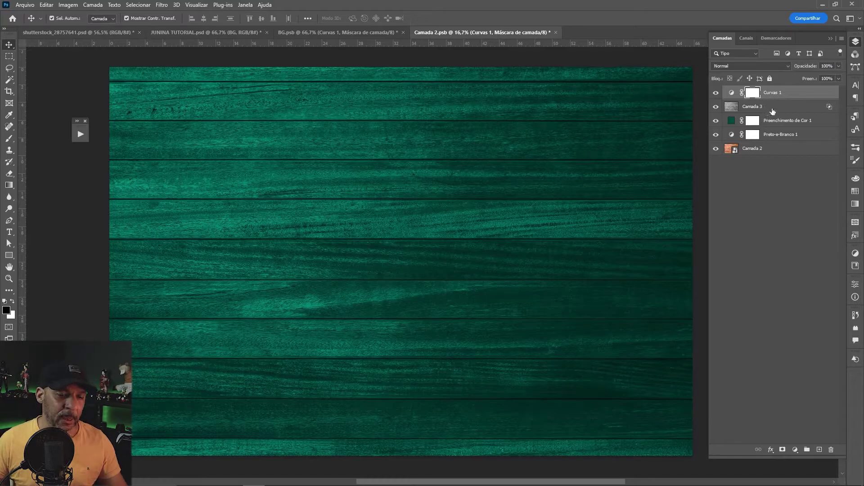
Step: Stamp the visible result into a new top layer, hide Curvas 1 and Camada 3, and toggle the stamped layer to compare
key(ctrl+alt+shift+e)
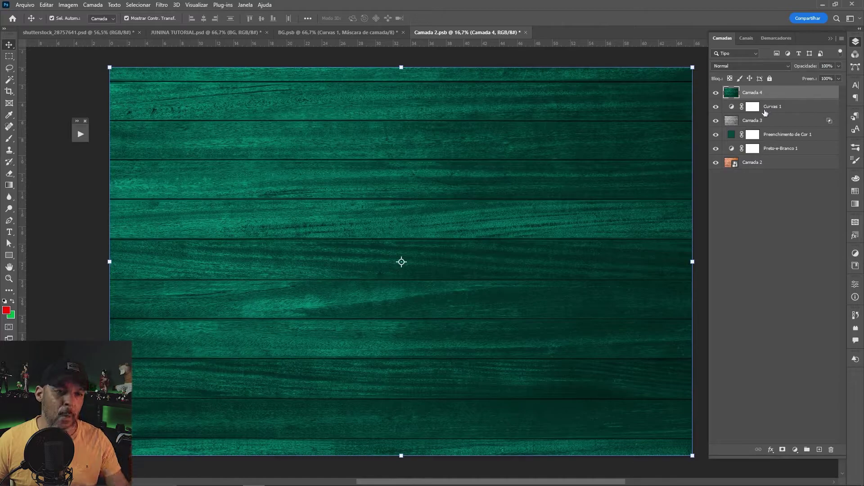
drag(717, 122, 715, 107)
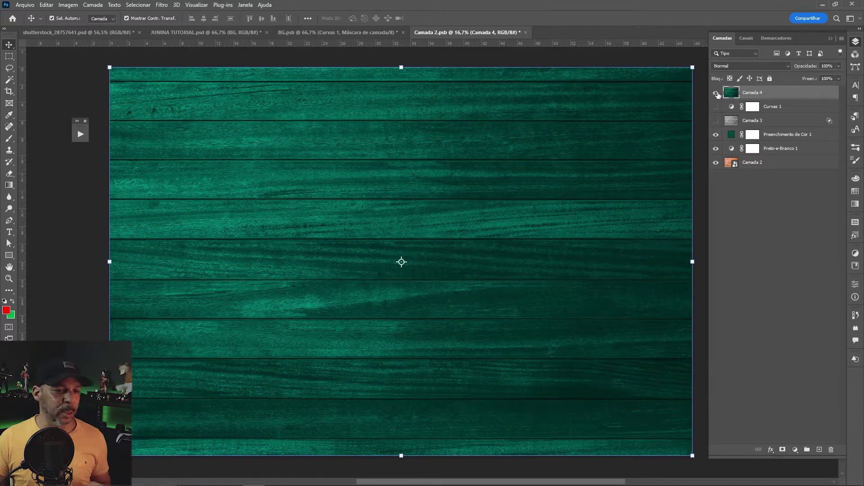
click(717, 94)
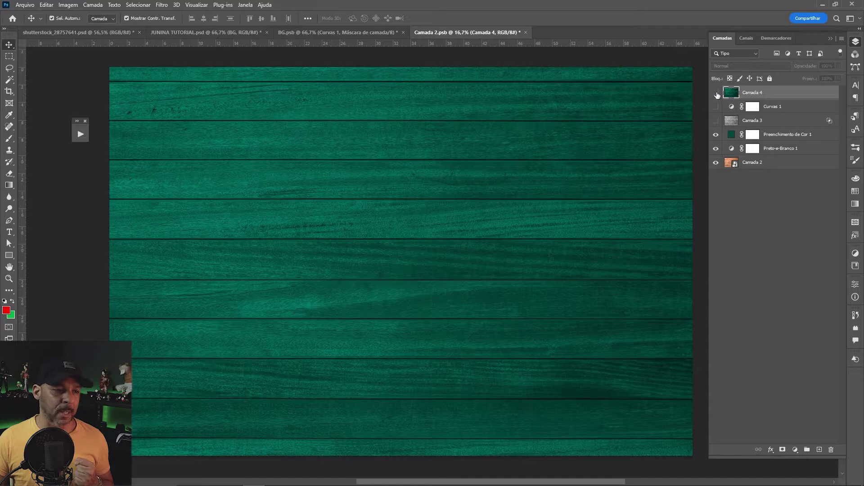
click(716, 93)
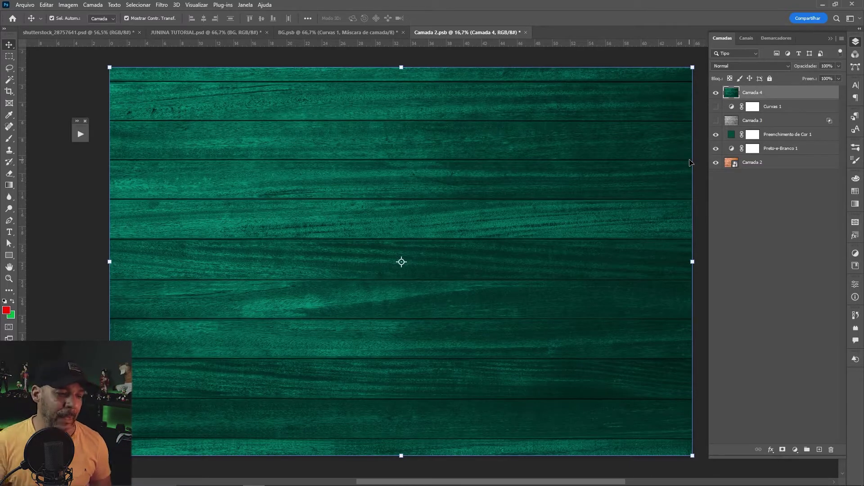
key(ctrl+h)
drag(690, 162, 677, 164)
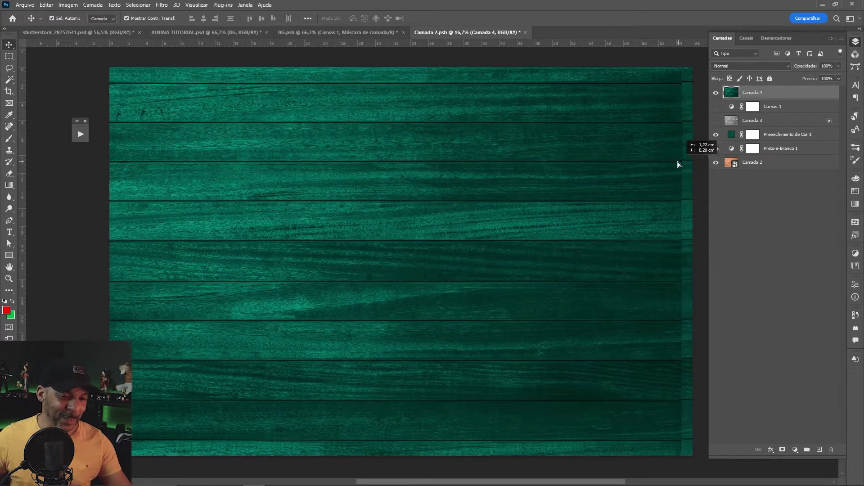
key(ctrl+z)
key(ctrl)
click(83, 330)
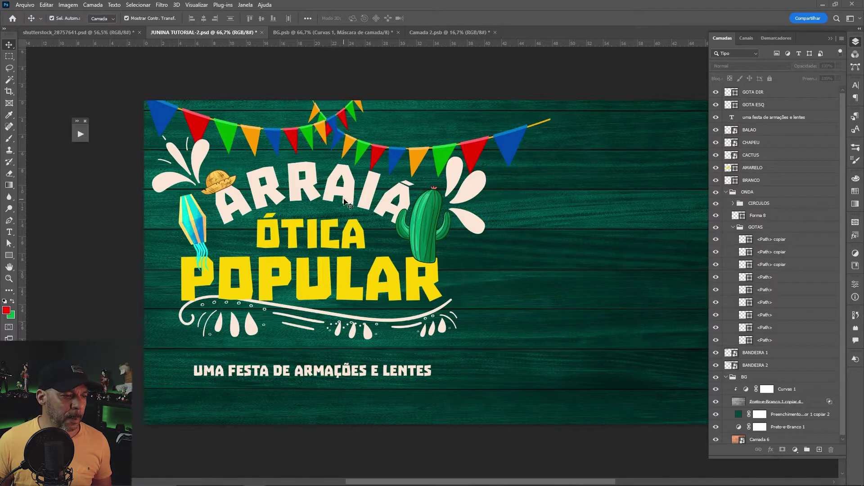
click(347, 201)
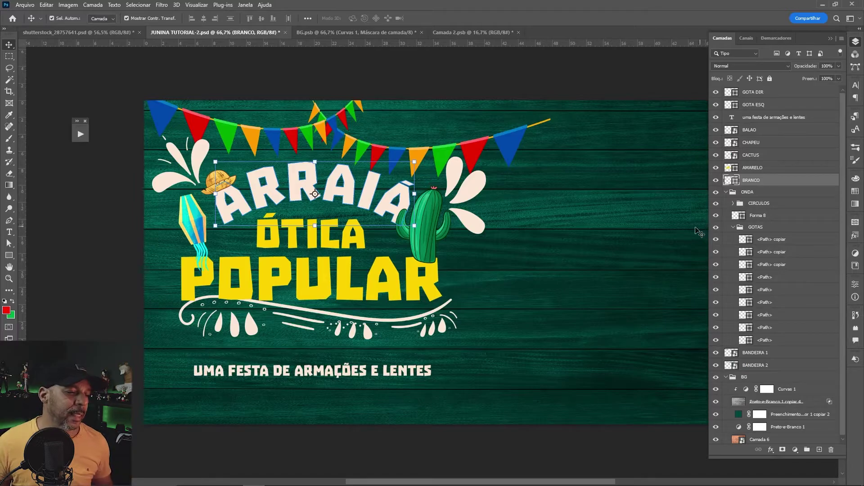
click(108, 328)
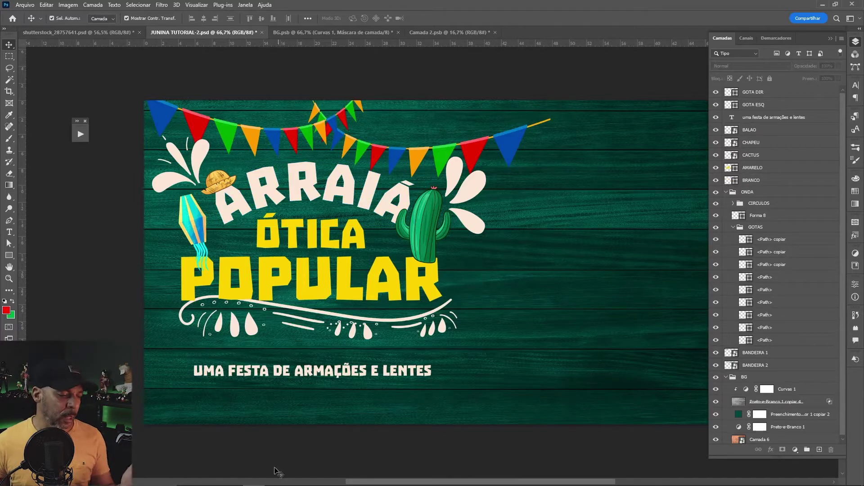
Step: Switch to Adobe Bridge to view the Festa Junina vector files in the Junina folder
mouse_move(254, 484)
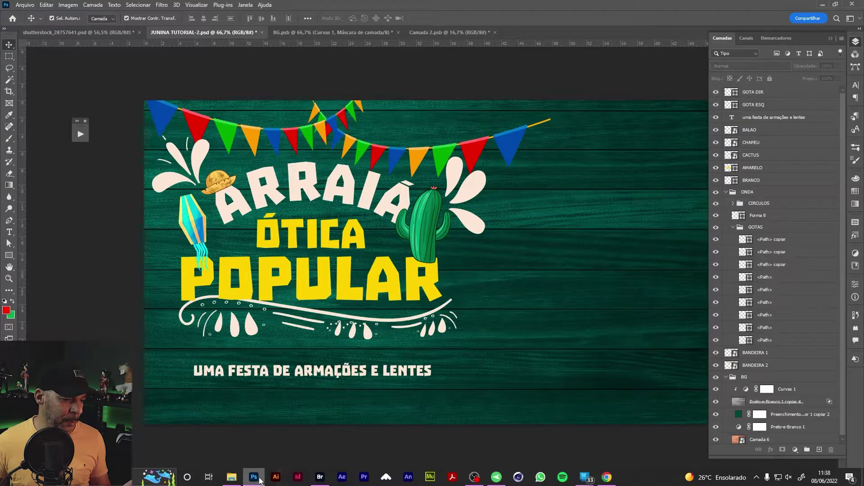
click(321, 477)
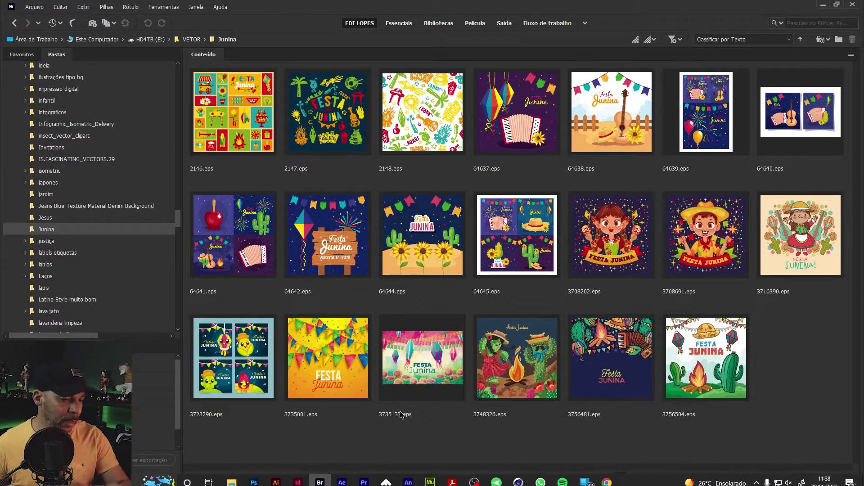
Step: Switch back to Photoshop and set the AMARELO layer's blend mode to Luz Direta in JUNINA TUTORIAL-2.psd
click(254, 479)
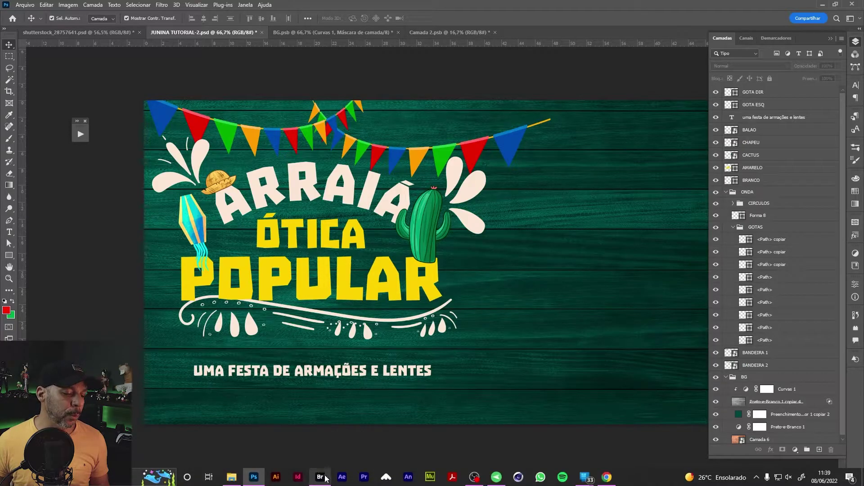
click(607, 478)
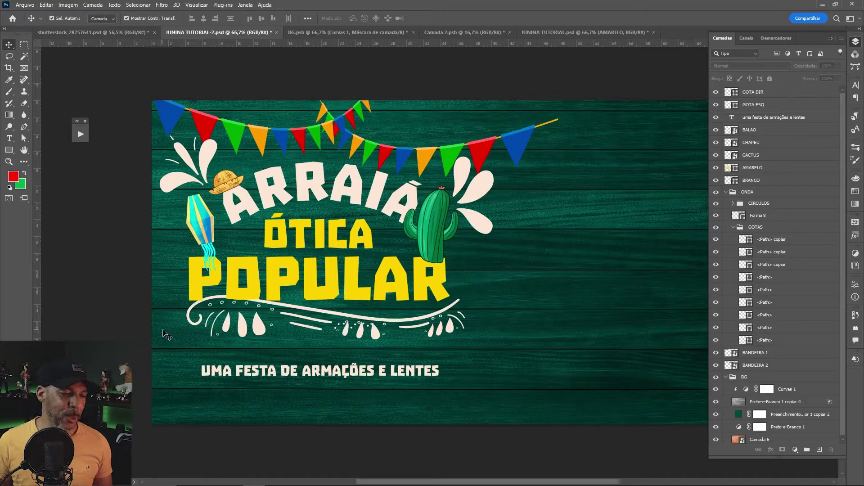
click(434, 284)
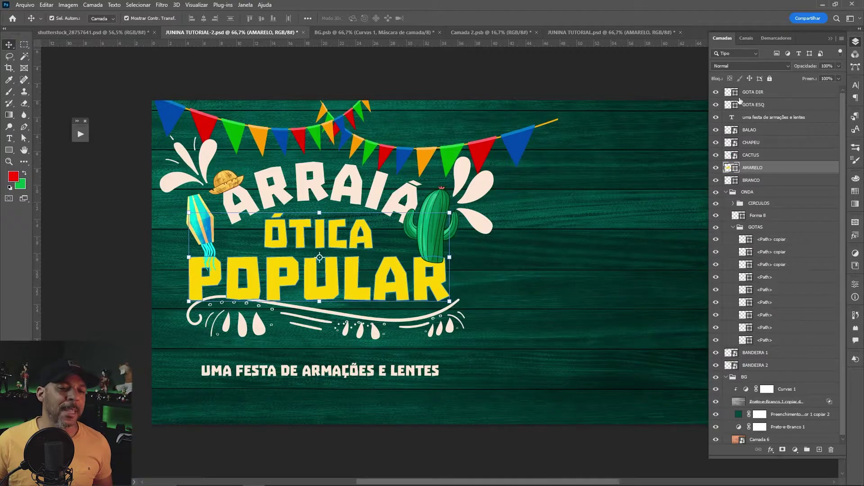
click(770, 67)
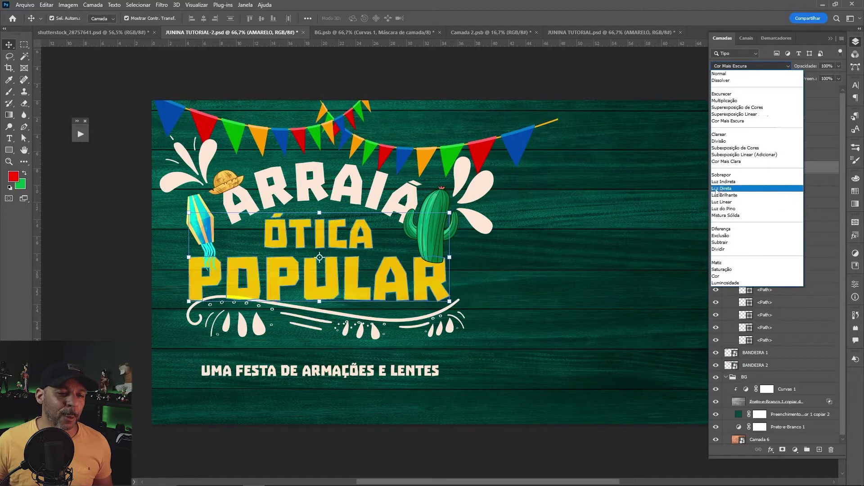
click(732, 189)
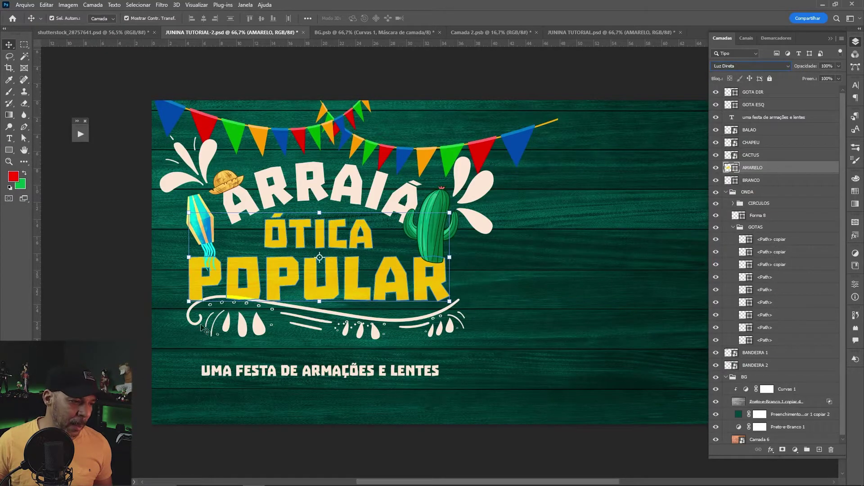
Step: Split the AMARELO layer's Camada Subjacente black point to 0/58 so the wood texture blends through the yellow lettering
click(107, 323)
key(z)
drag(328, 275, 406, 266)
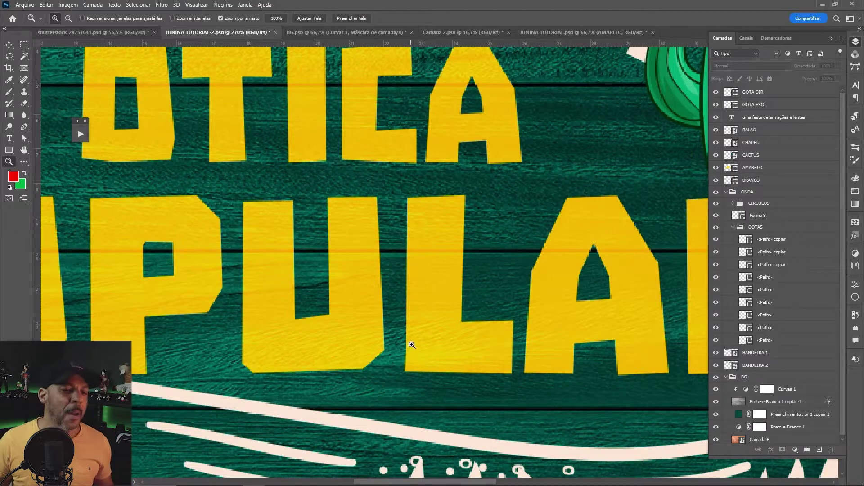
key(v)
click(596, 238)
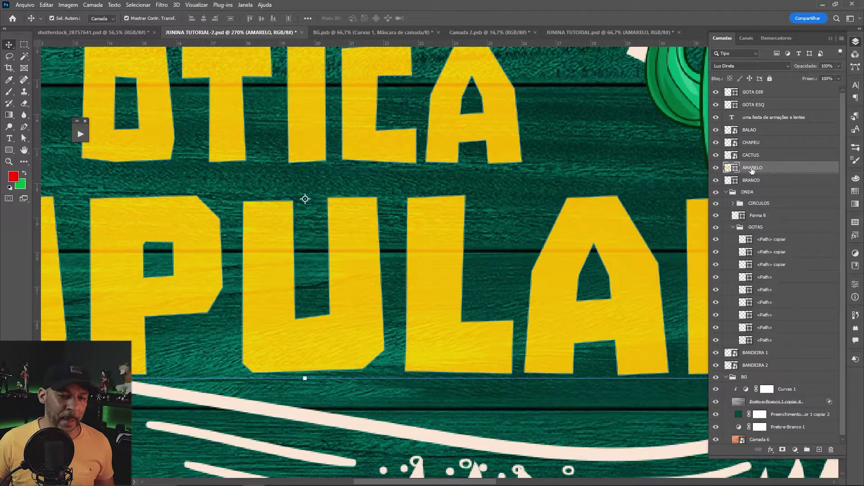
double_click(816, 170)
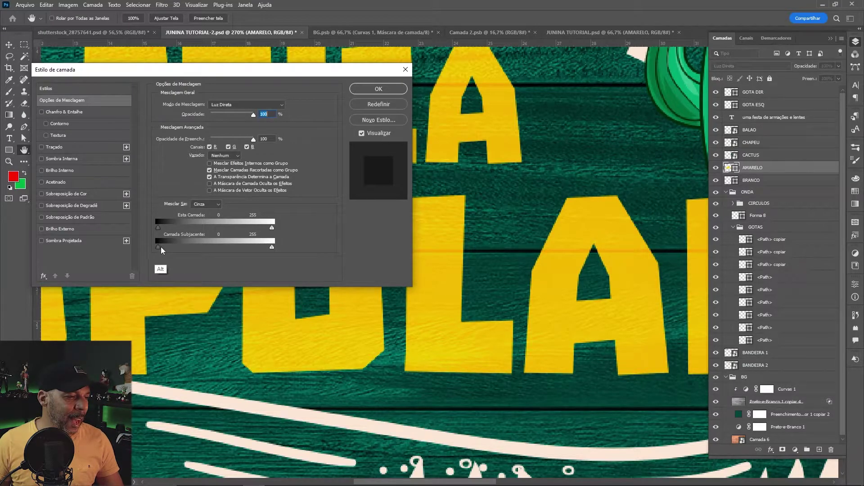
drag(160, 247, 186, 245)
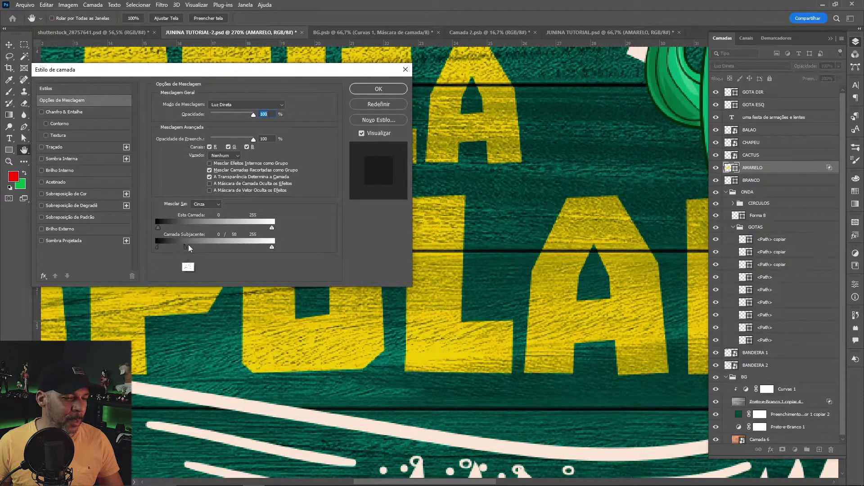
click(382, 90)
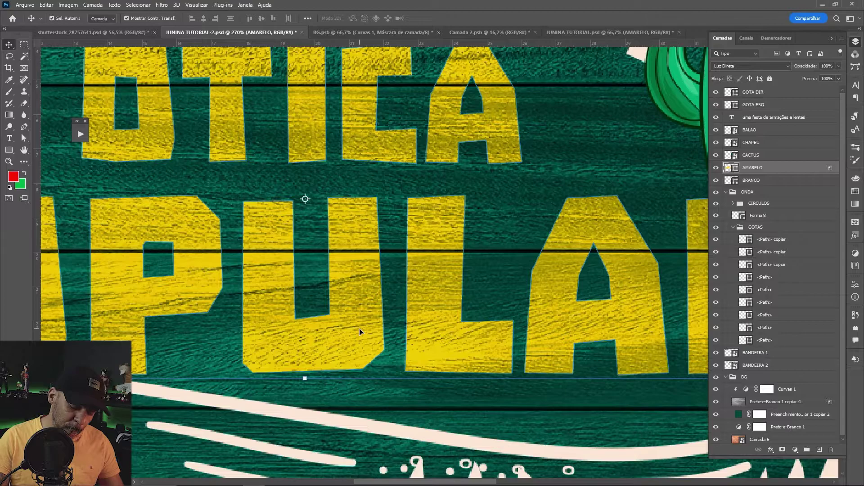
key(ctrl+0)
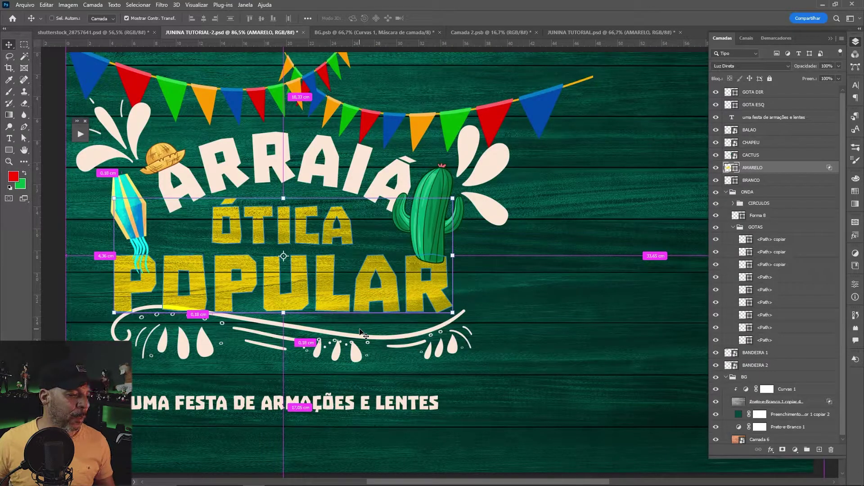
Step: Examine the wood texture across the artwork in JUNINA TUTORIAL.psd and compare it with the São João reference on Behance in Chrome
click(421, 291)
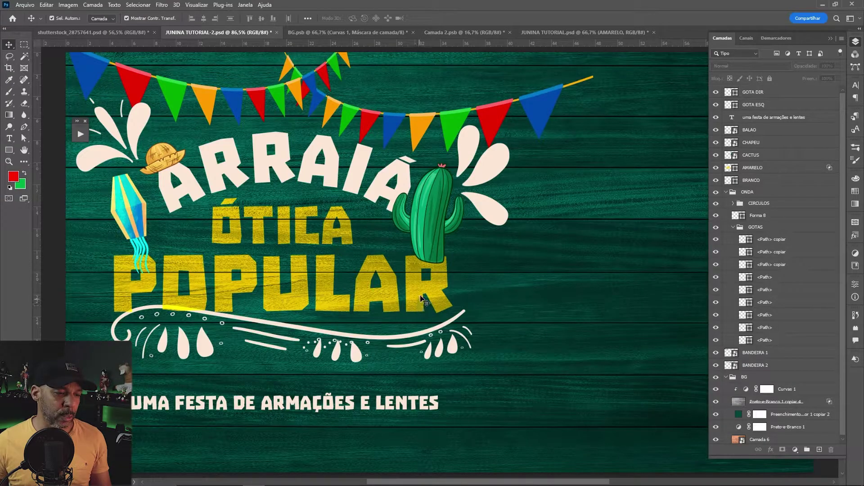
click(426, 295)
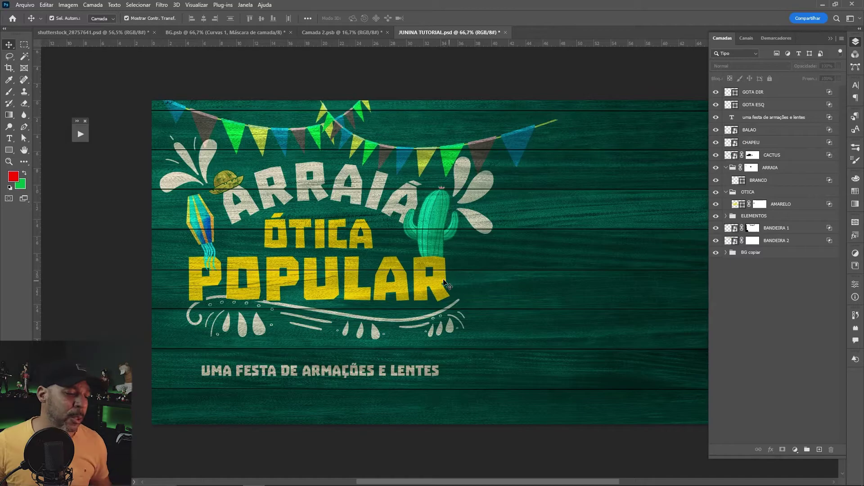
key(z)
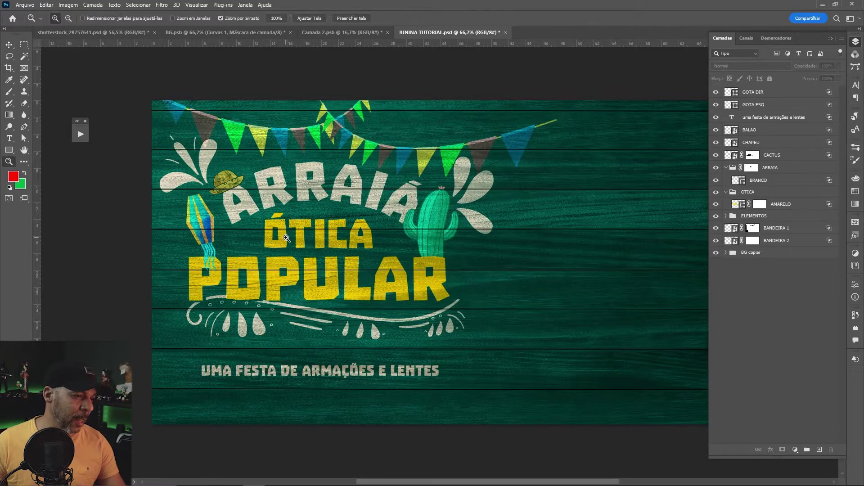
drag(288, 243, 359, 232)
key(ctrl+0)
drag(396, 274, 376, 335)
drag(530, 298, 271, 323)
drag(535, 347, 340, 274)
drag(410, 349, 558, 234)
drag(315, 433, 408, 285)
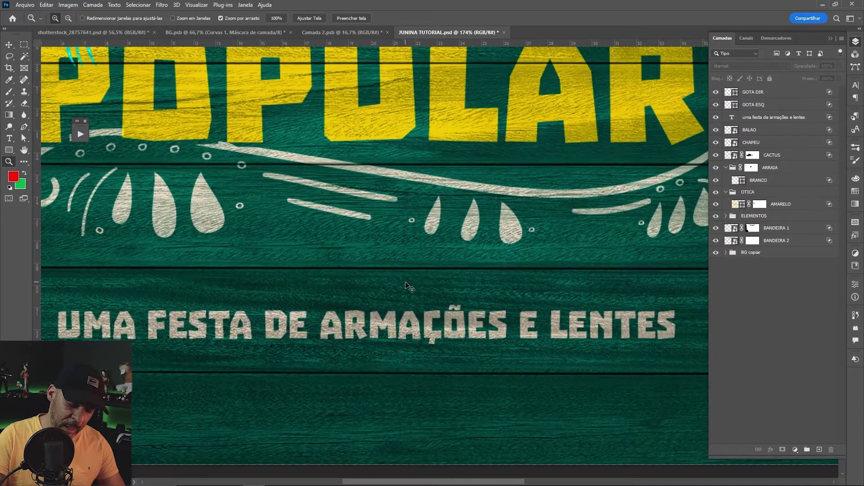
key(ctrl+0)
key(ctrl+minus)
key(ctrl+minus)
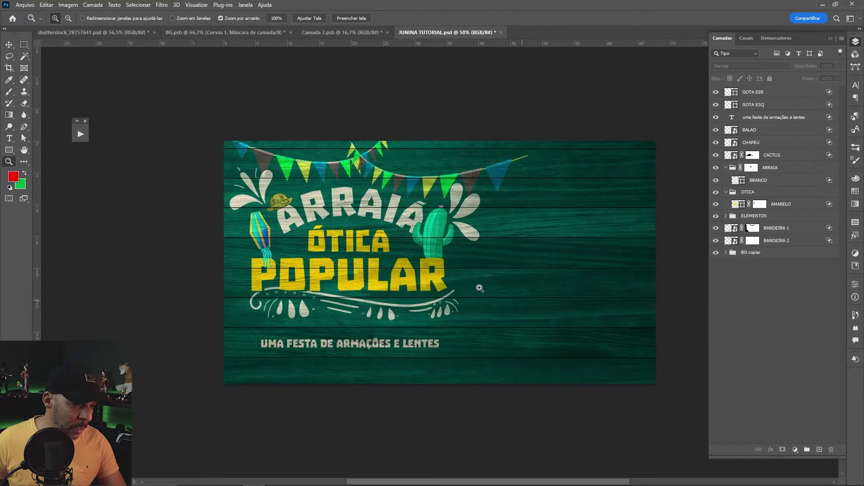
mouse_move(418, 282)
mouse_down()
mouse_move(432, 281)
mouse_move(420, 276)
mouse_up()
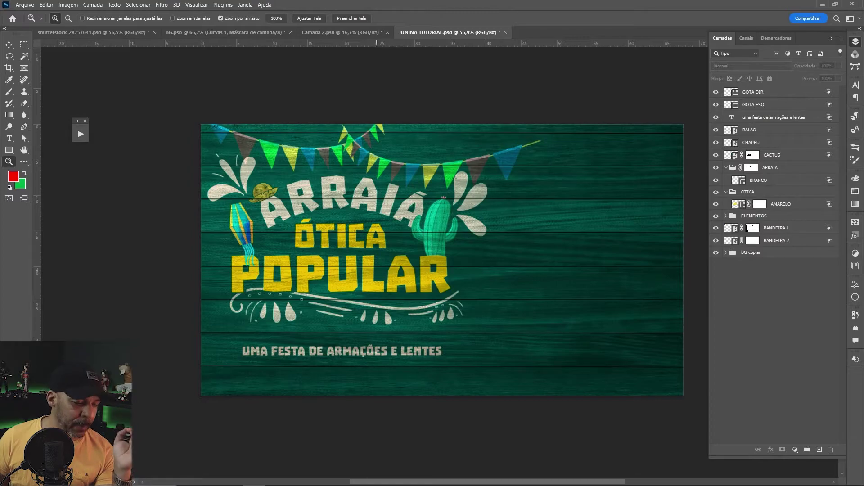
click(608, 477)
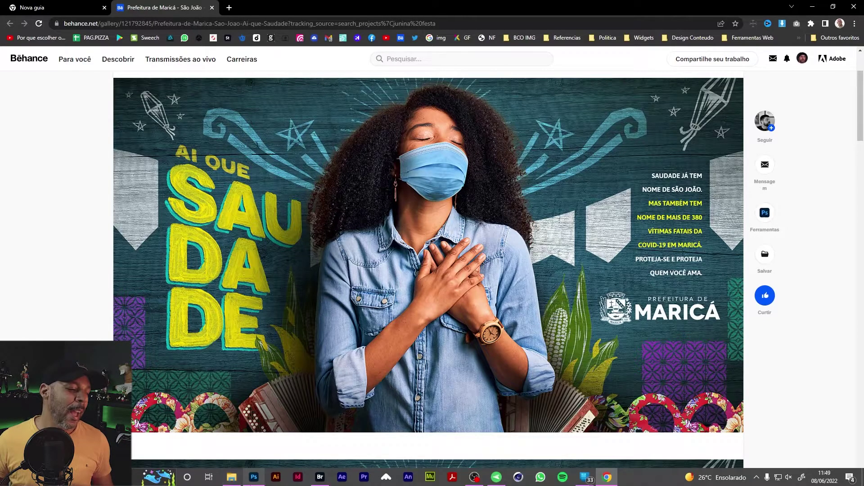
click(254, 479)
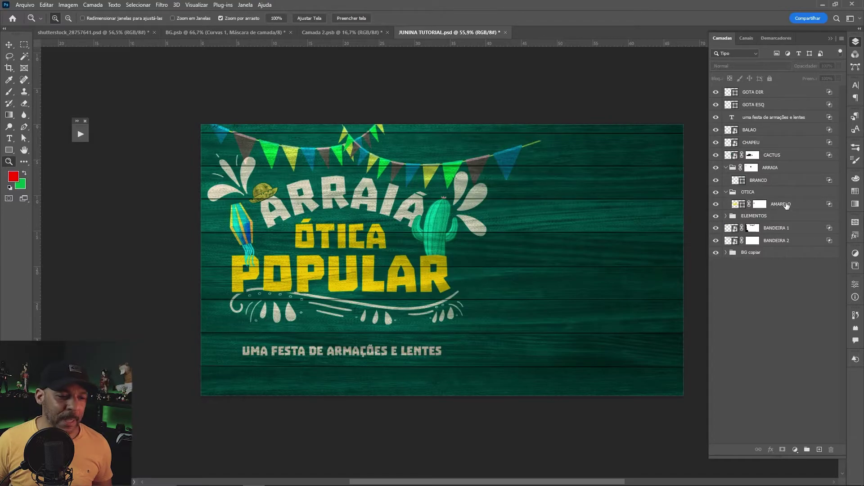
Step: Duplicate the AMARELO layer six times in the OTICA group, offsetting the copies slightly down and to the right
click(785, 205)
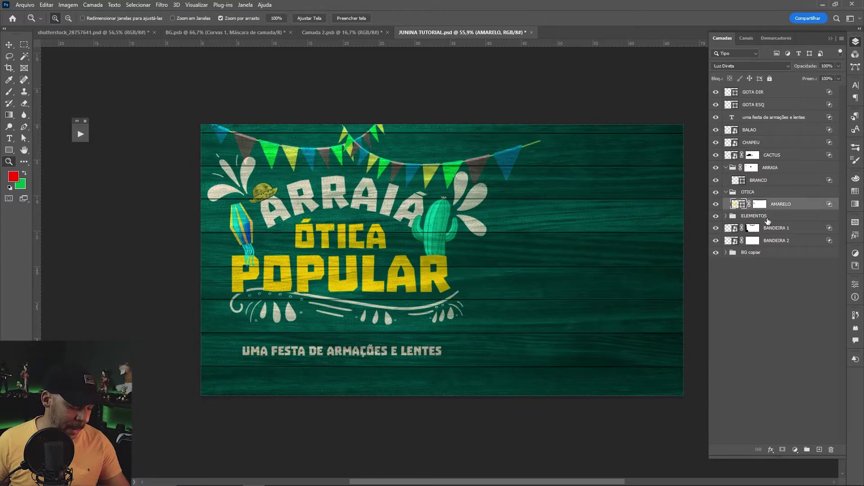
key(v)
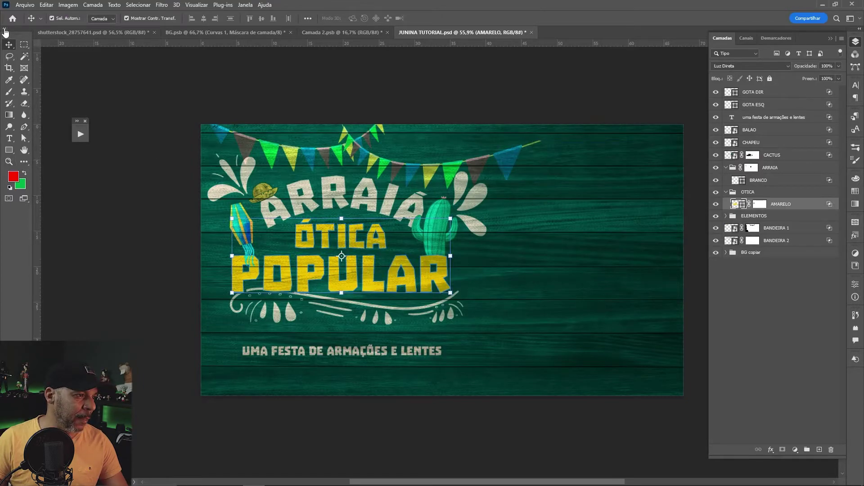
click(4, 28)
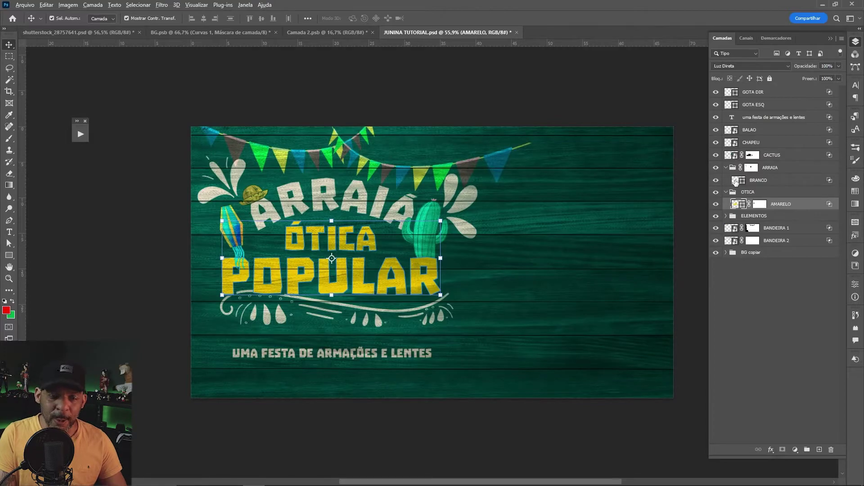
key(ctrl+j)
key(ctrl+j)
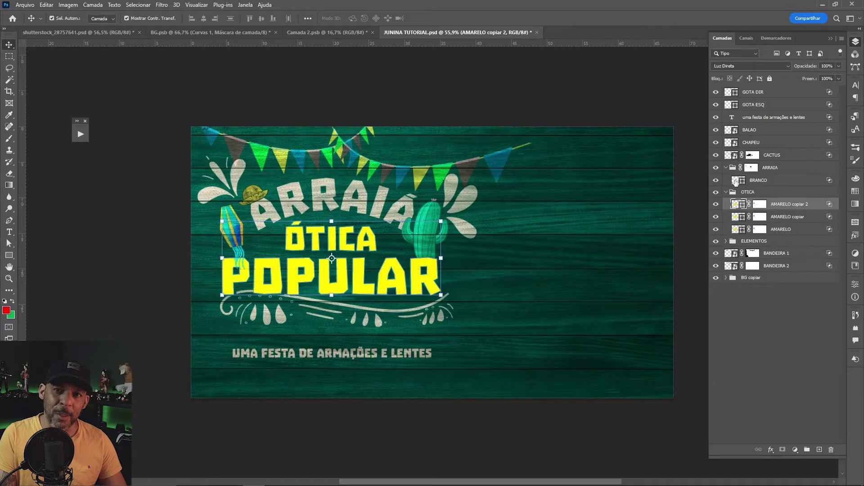
key(ctrl+j)
key(ctrl+j)
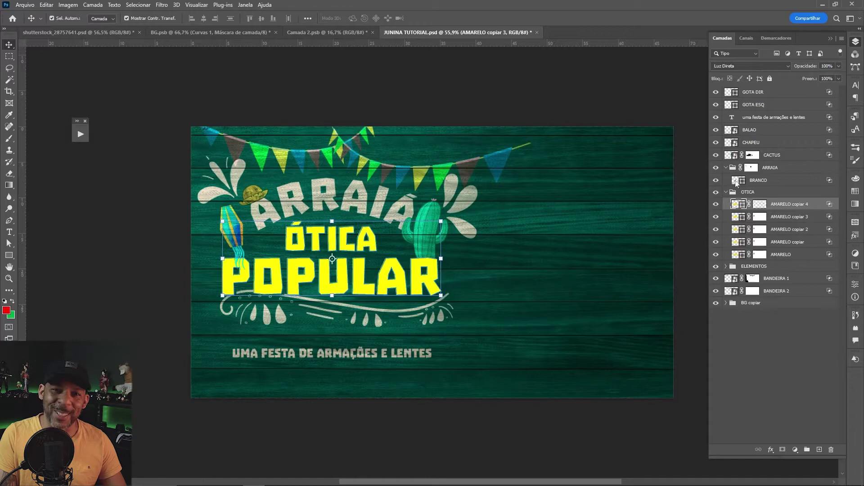
key(ctrl+j)
key(ctrl+j)
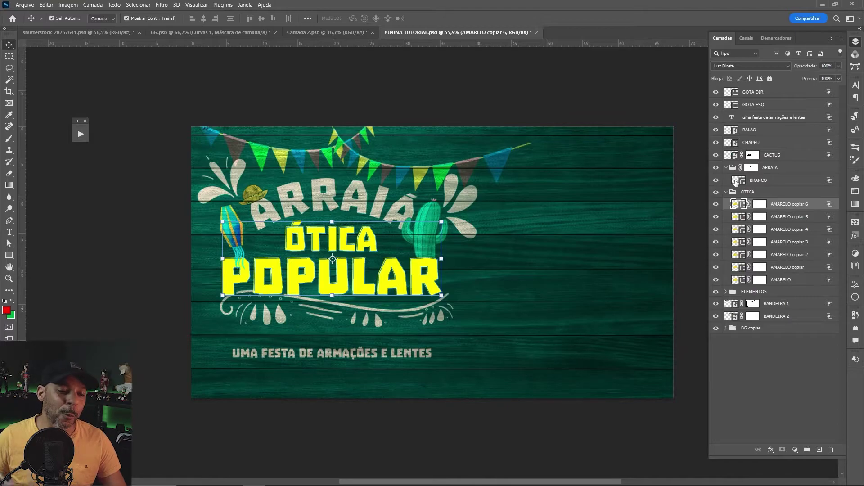
Step: Try recolouring the AMARELO copiar 6 layer blue (#161bf2) to tell it apart from the yellow copies
double_click(736, 206)
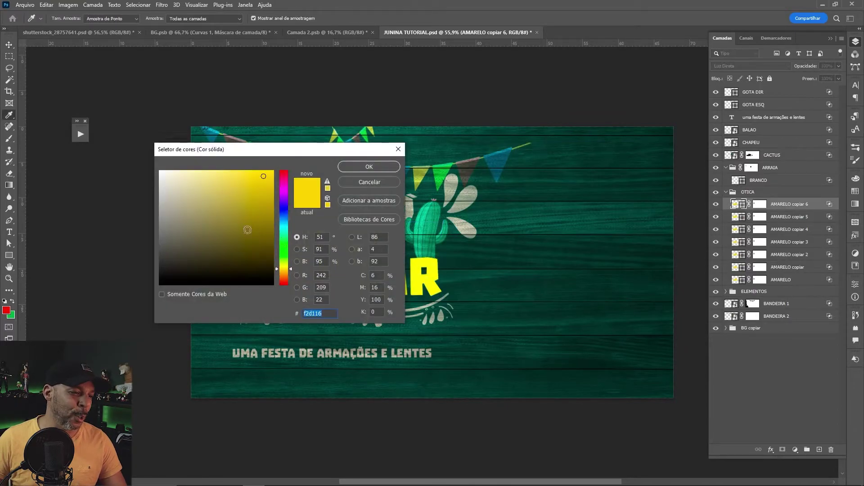
click(285, 209)
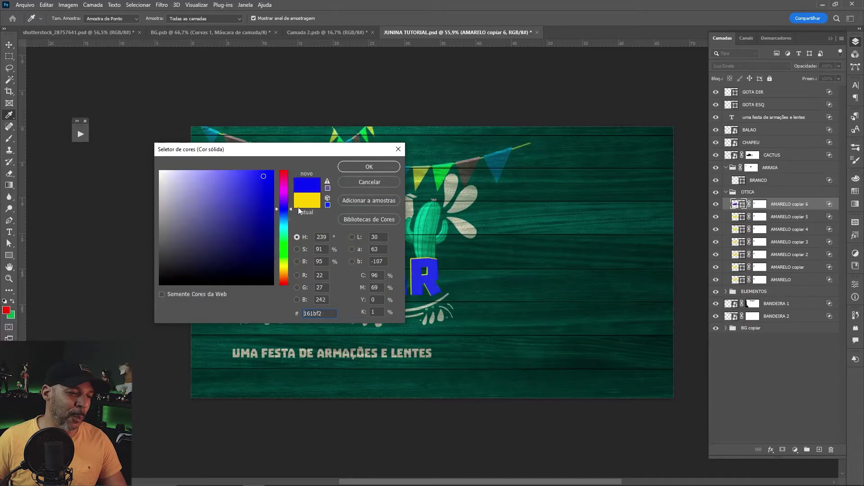
click(378, 166)
key(z)
drag(398, 273, 500, 260)
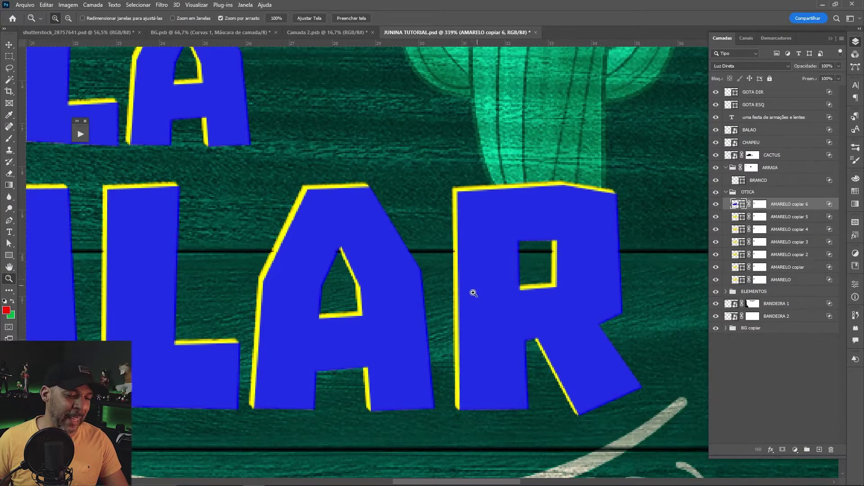
Step: Undo the blue recolouring and move the original AMARELO layer to the top of the OTICA group
click(787, 282)
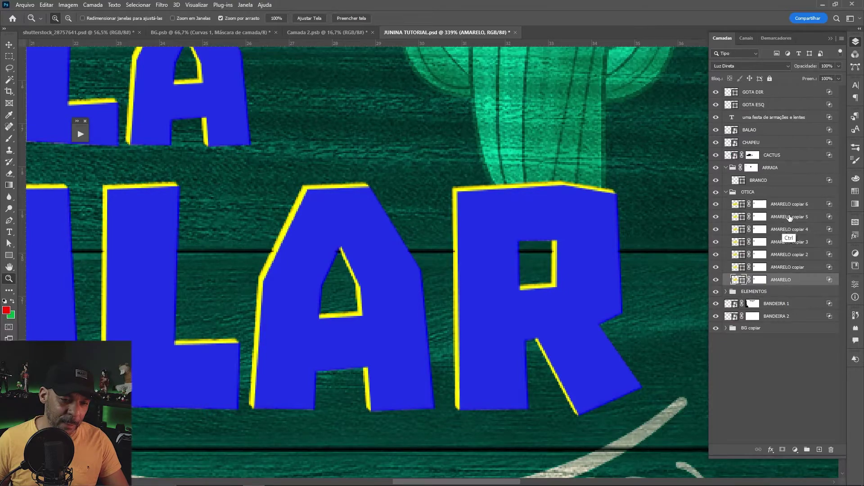
key(ctrl+z)
drag(777, 282, 779, 200)
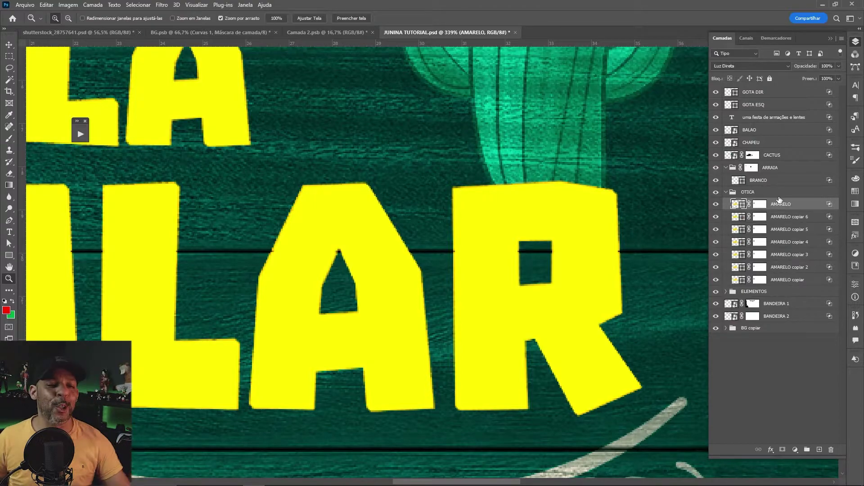
Step: Recolour the original AMARELO layer blue (#1645f2) so the lettering stands out from the yellow extrusion
double_click(740, 206)
click(277, 212)
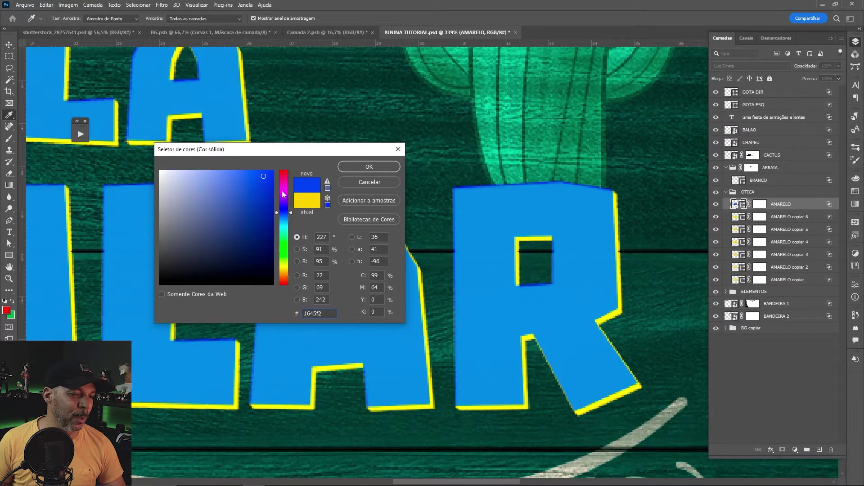
click(361, 168)
key(z)
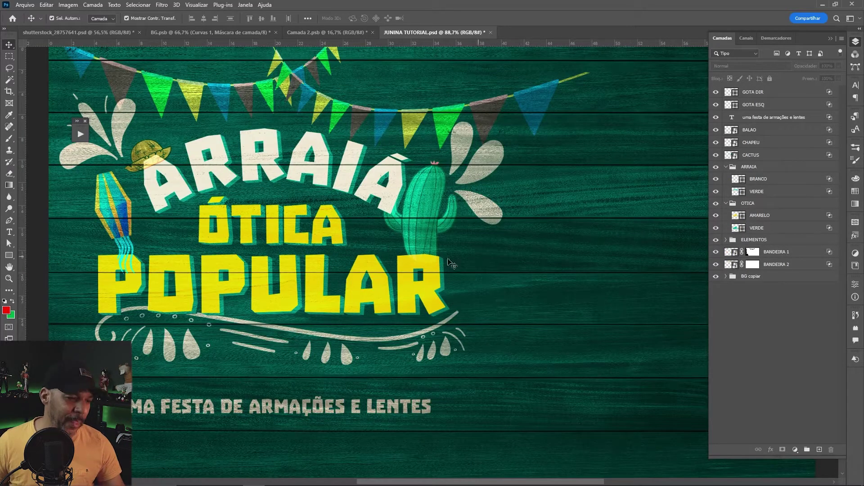
Step: Toggle the OTICA group's VERDE layer and hide the ARRAIA group's VERDE layer to compare the lettering without its green extrusion
key(z)
drag(393, 285, 465, 305)
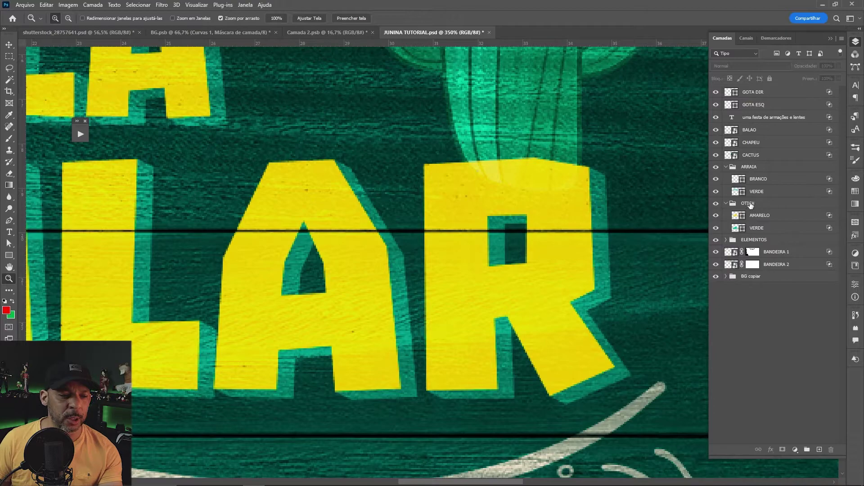
click(716, 228)
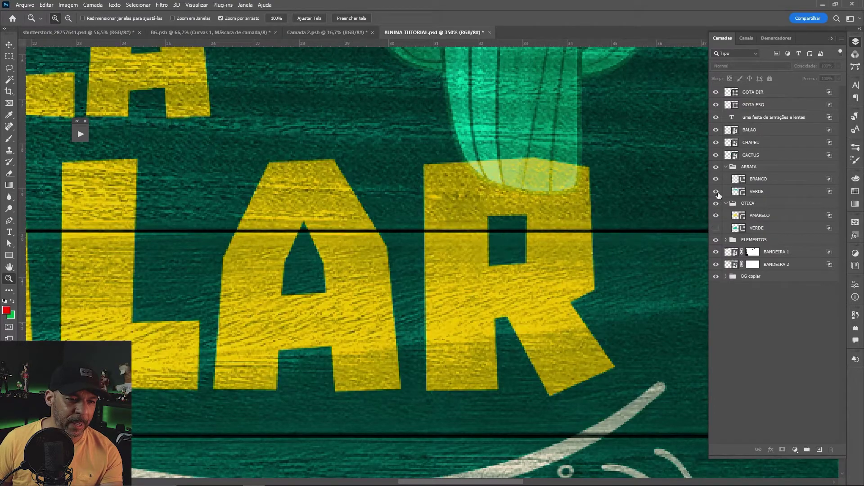
click(716, 228)
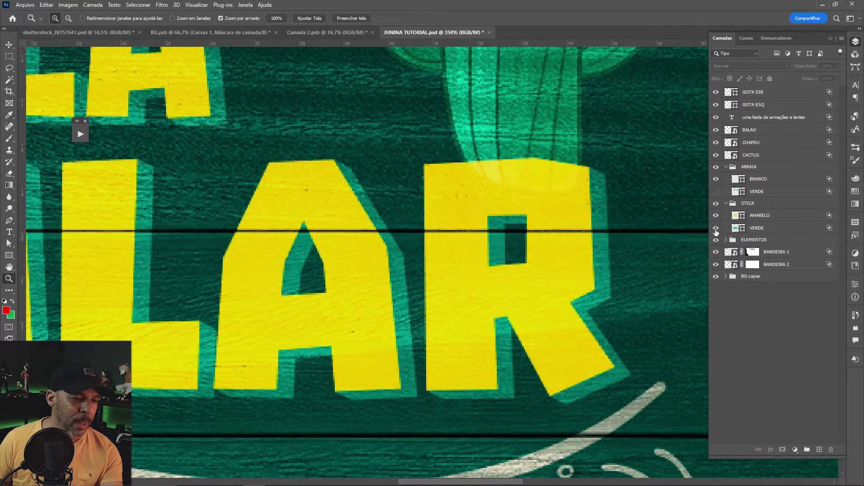
Step: Show the ARRAIA group's VERDE layer again and briefly hide the OTICA group's AMARELO layer to inspect the green lettering beneath it
click(715, 193)
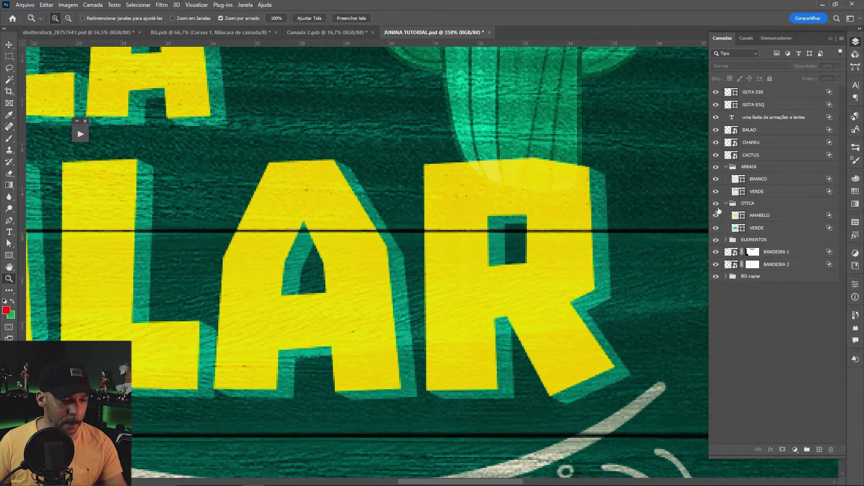
click(758, 229)
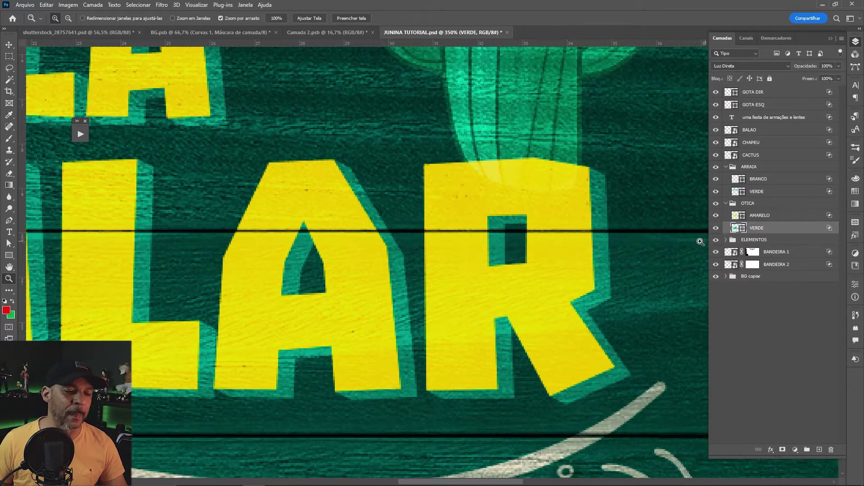
click(715, 216)
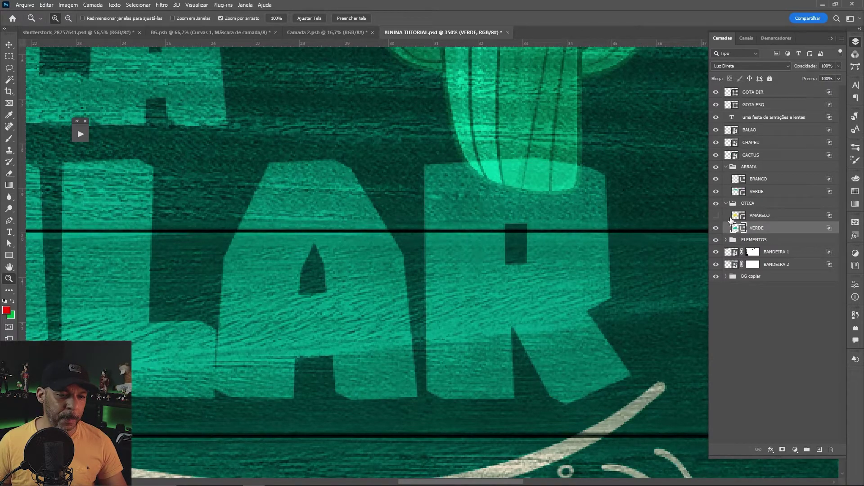
click(716, 216)
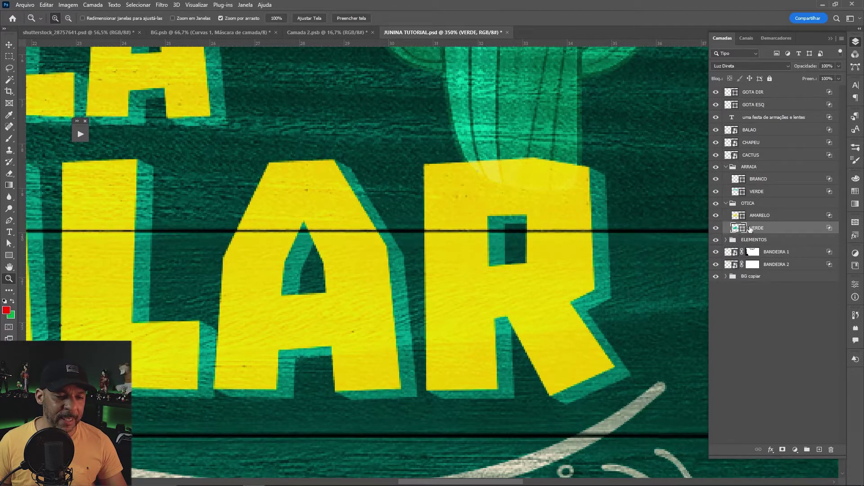
Step: Mask the AMARELO lettering's shape out of the OTICA group's VERDE layer so green remains only along the extruded edges
click(783, 449)
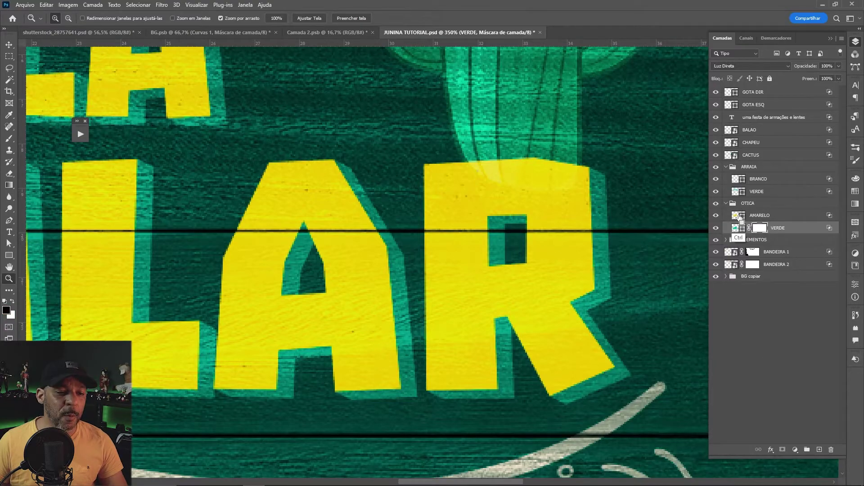
ctrl+click(739, 218)
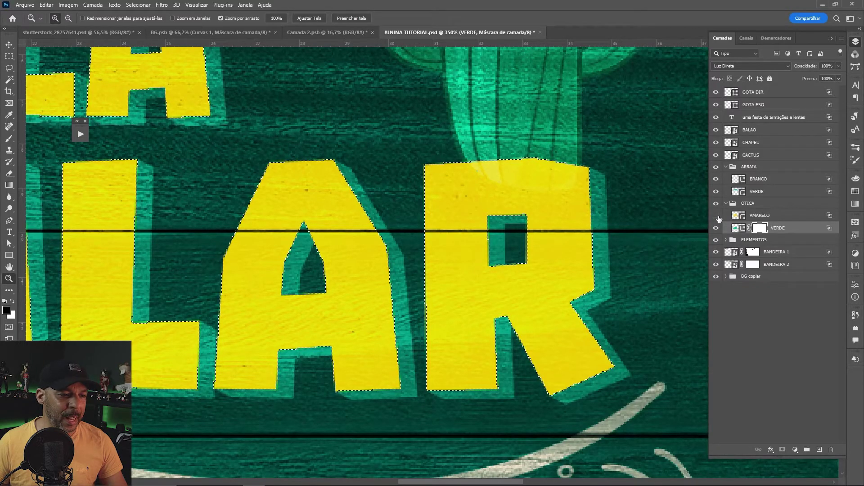
click(716, 217)
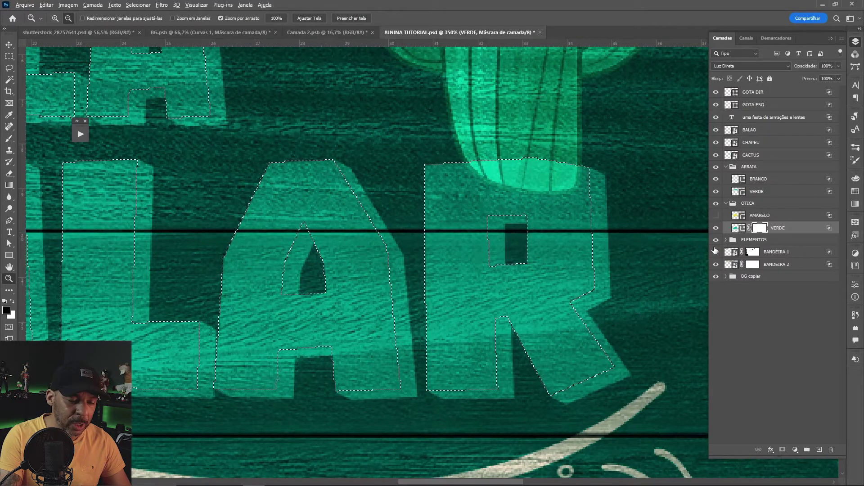
key(alt+BackSpace)
key(ctrl+d)
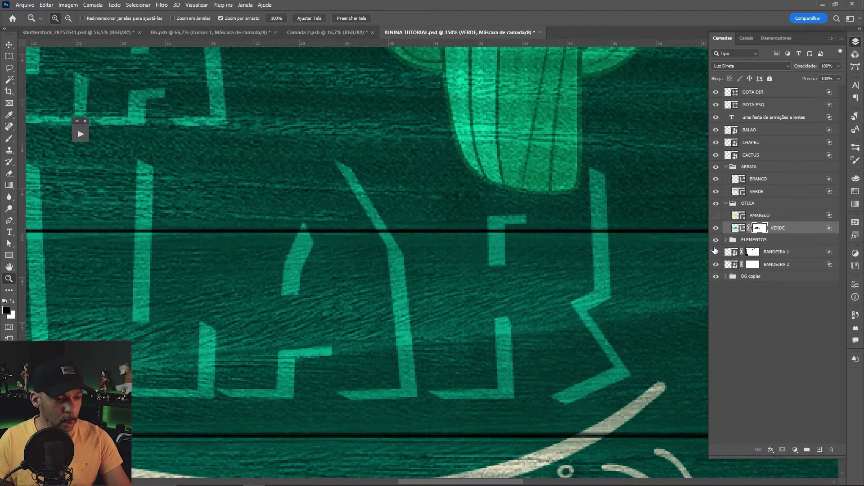
click(716, 216)
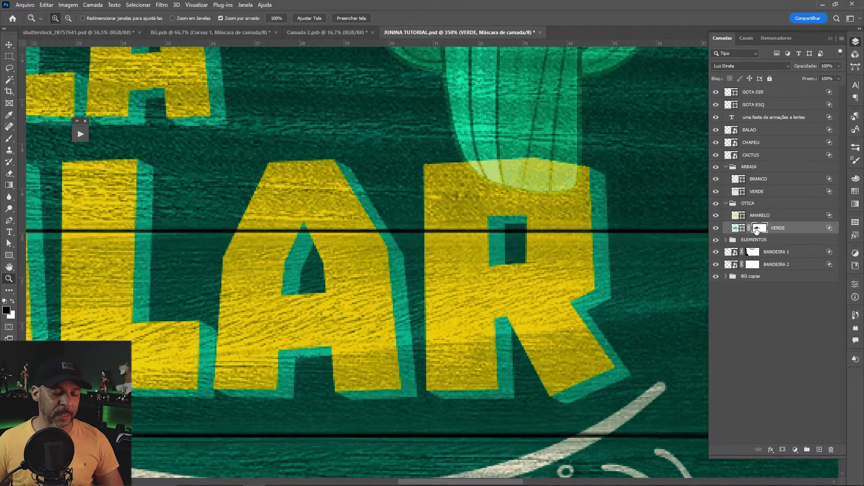
Step: Mask the BRANCO lettering's shape out of the ARRAIA group's VERDE layer, leaving only its green extruded edges
drag(443, 153, 498, 138)
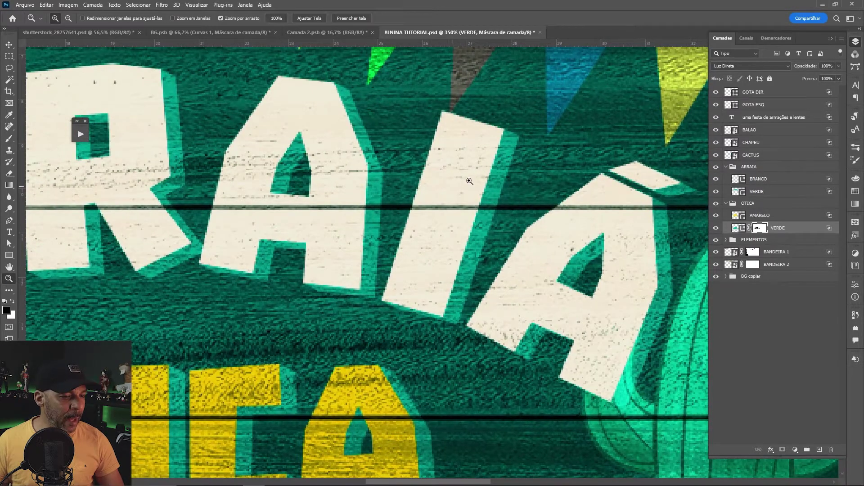
click(758, 194)
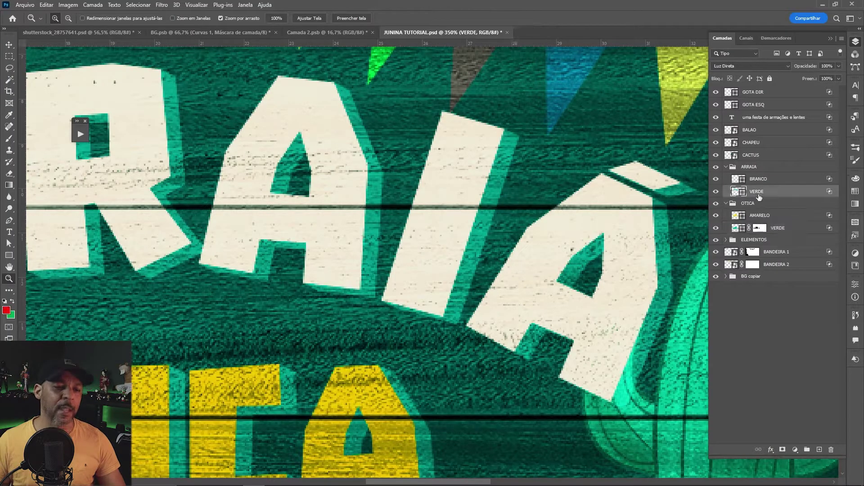
click(782, 450)
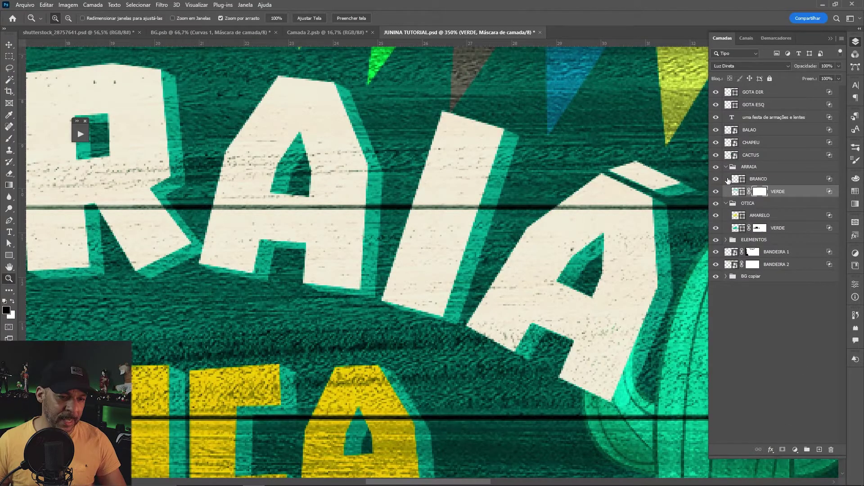
ctrl+click(739, 179)
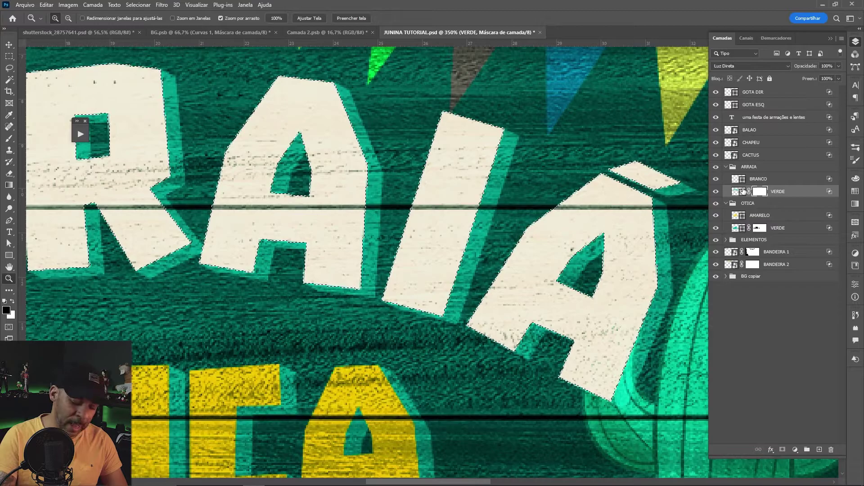
key(alt+BackSpace)
key(ctrl+d)
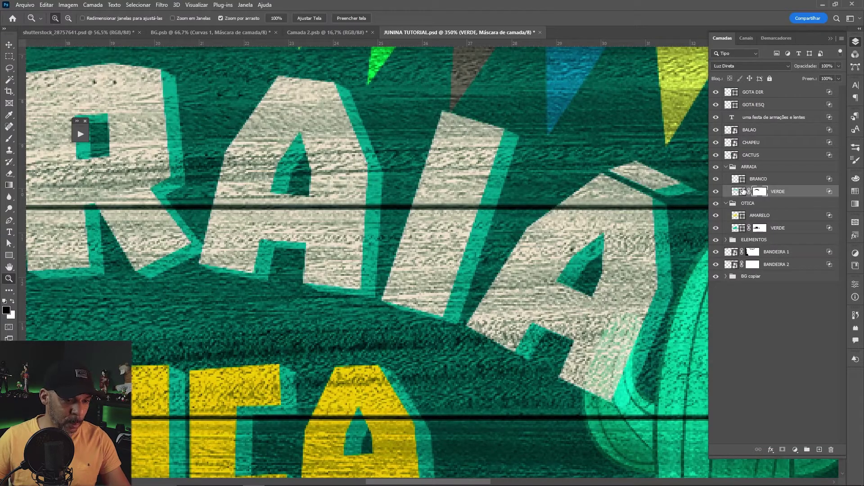
Step: Add a mask to the CACTUS layer and black out the AMARELO lettering's shape where the cactus overlaps POPULAR
key(ctrl+0)
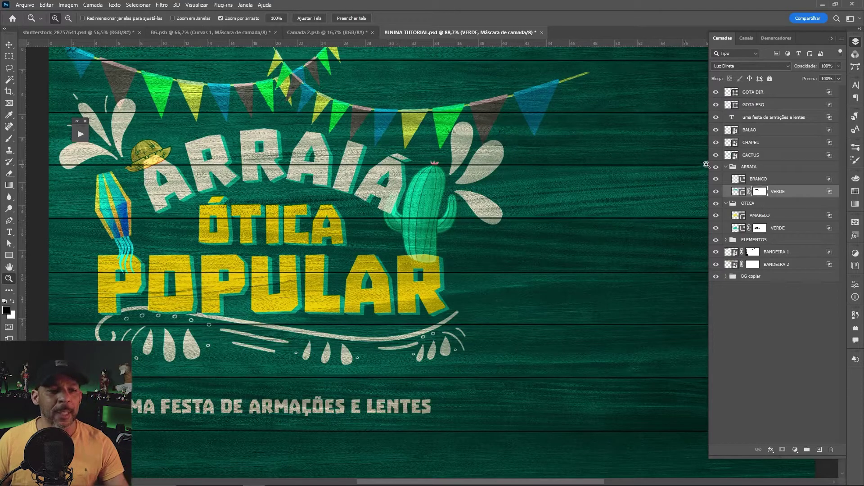
click(748, 161)
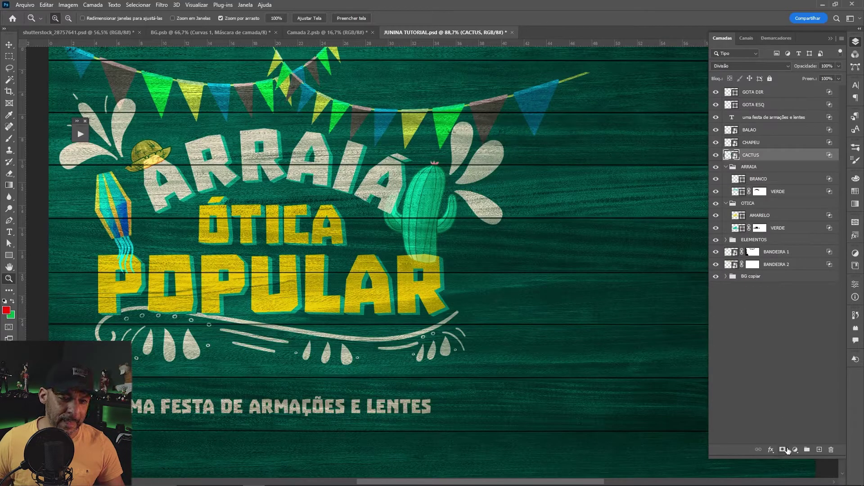
click(783, 450)
click(716, 157)
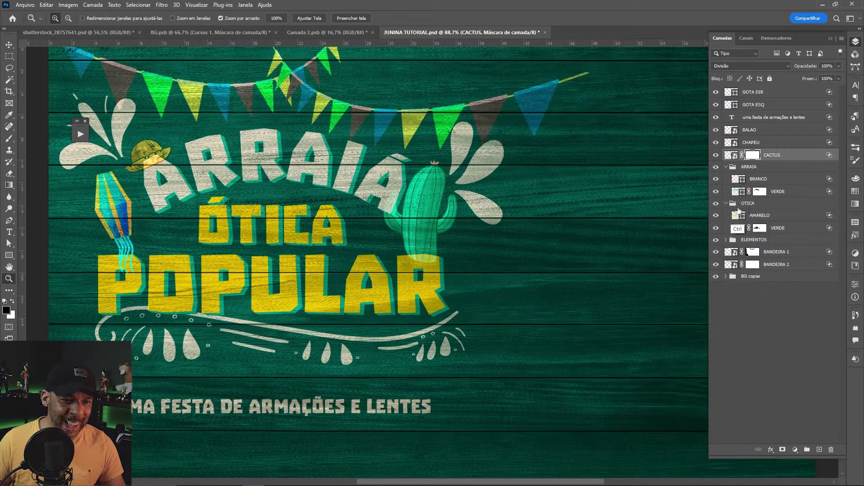
ctrl+click(737, 217)
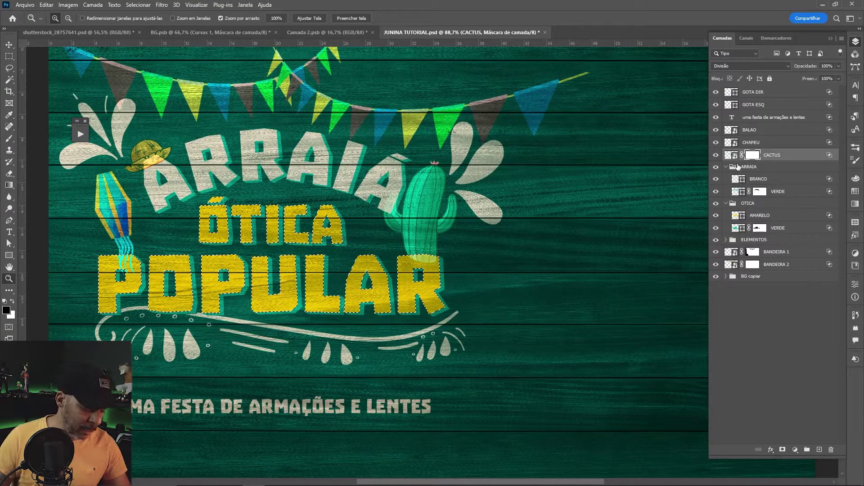
key(alt+BackSpace)
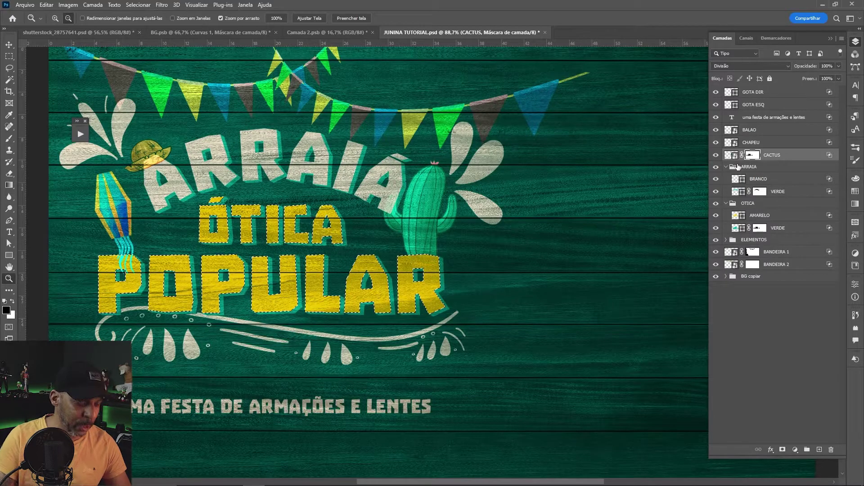
key(ctrl+d)
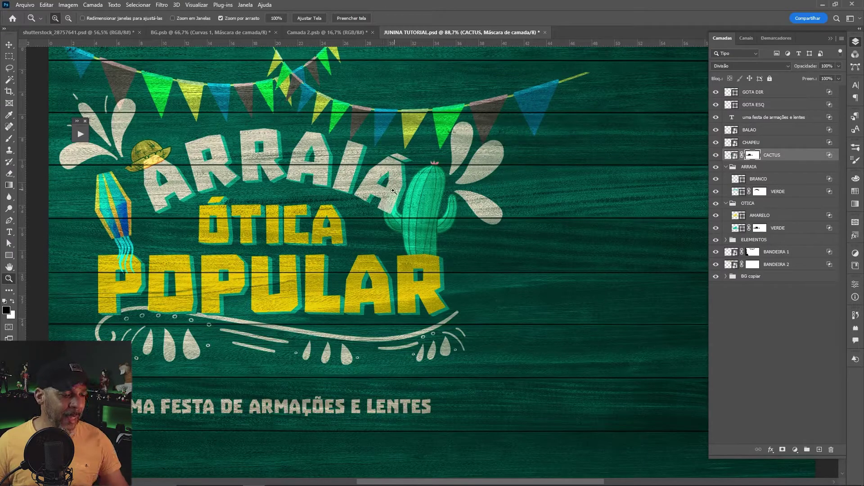
Step: Add a mask to the ARRAIA group and black out the cactus shape where it overlaps the lettering
key(v)
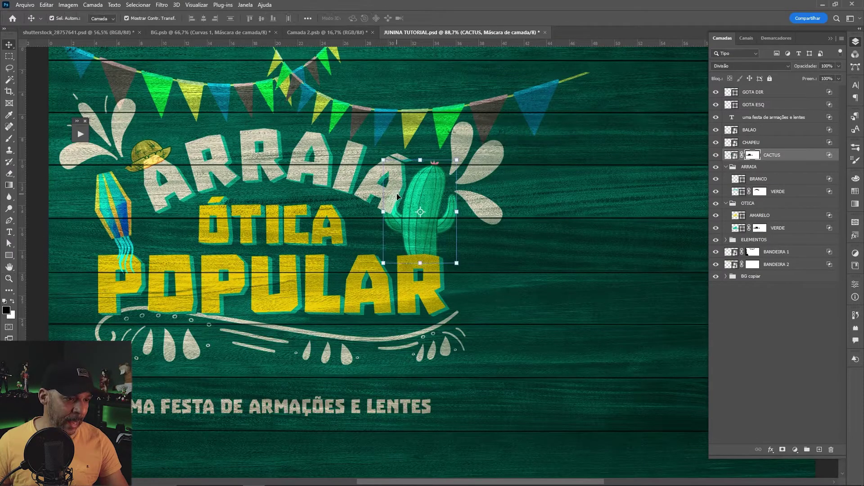
click(369, 189)
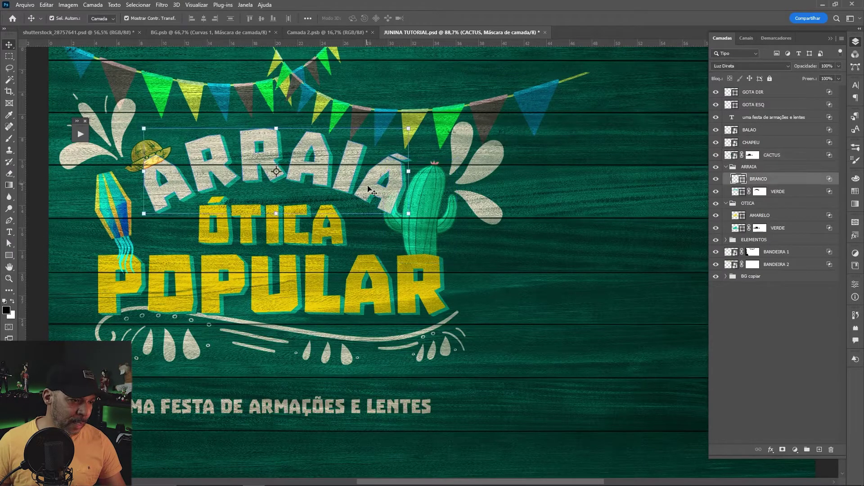
click(749, 168)
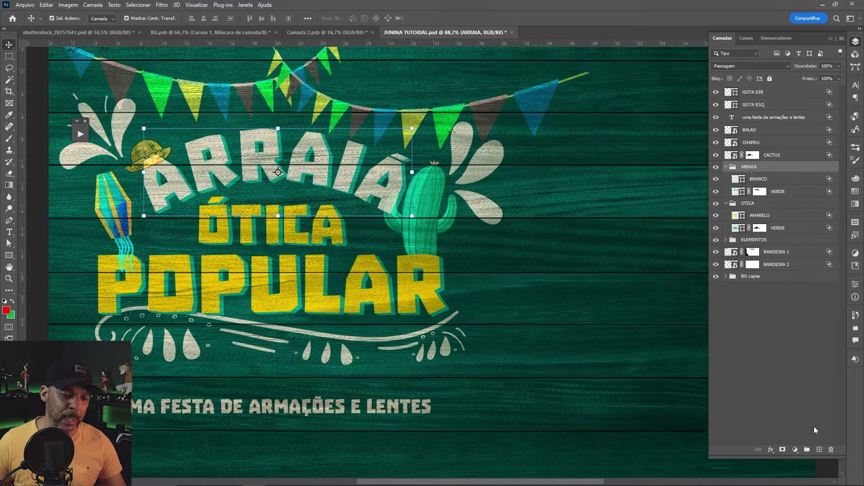
click(783, 449)
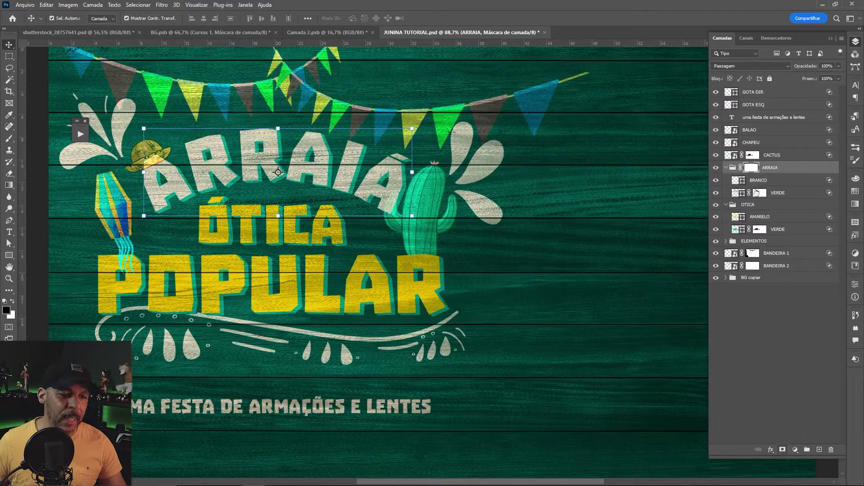
key(ctrl)
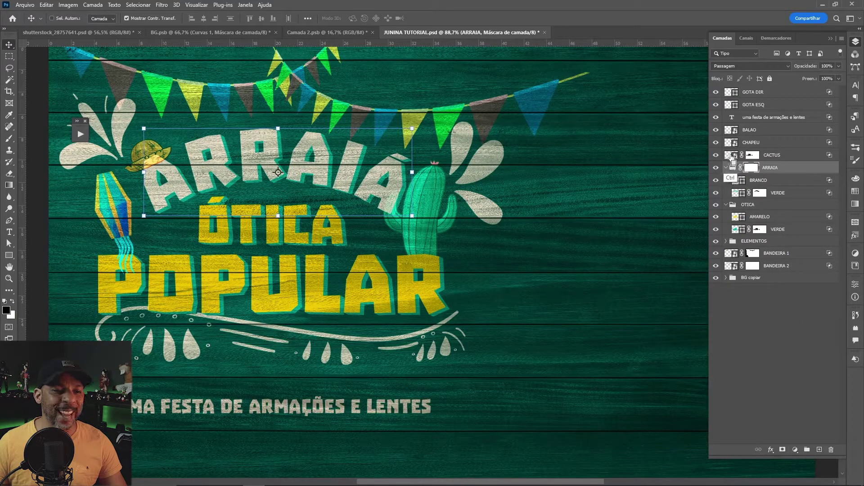
ctrl+click(733, 158)
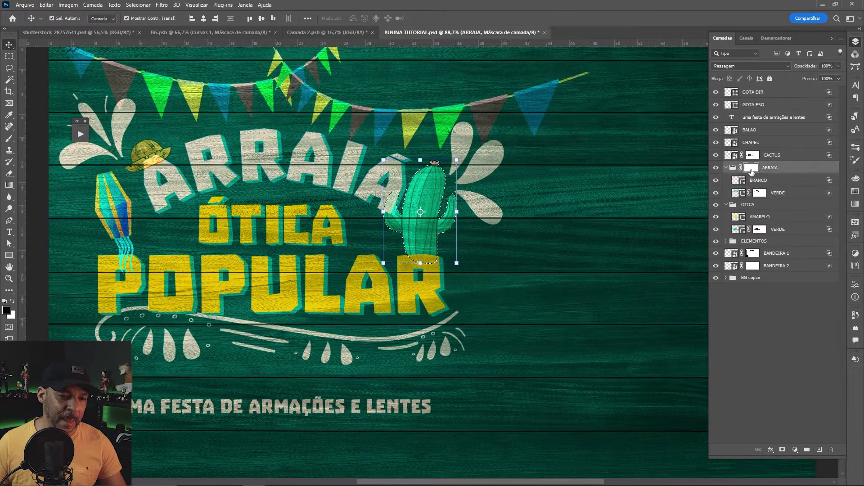
key(alt+BackSpace)
key(ctrl+d)
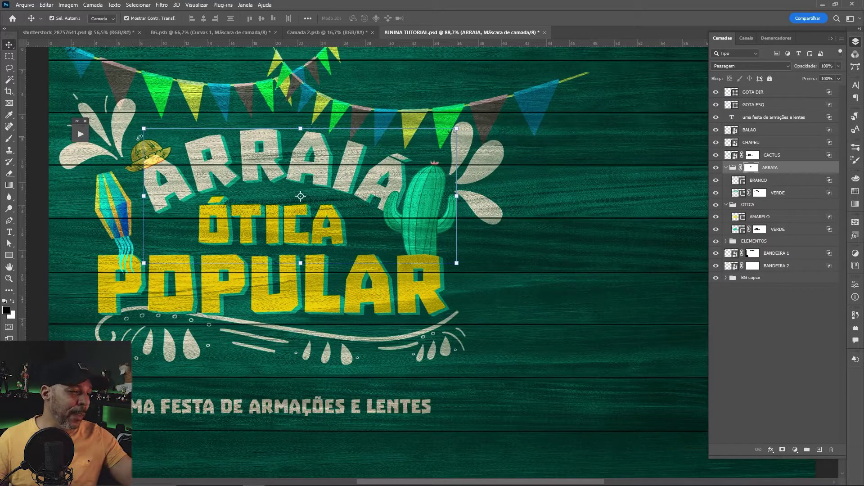
Step: Black out the CHAPEU hat's shape on the ARRAIA group's mask where the hat overlaps the first letter
click(162, 155)
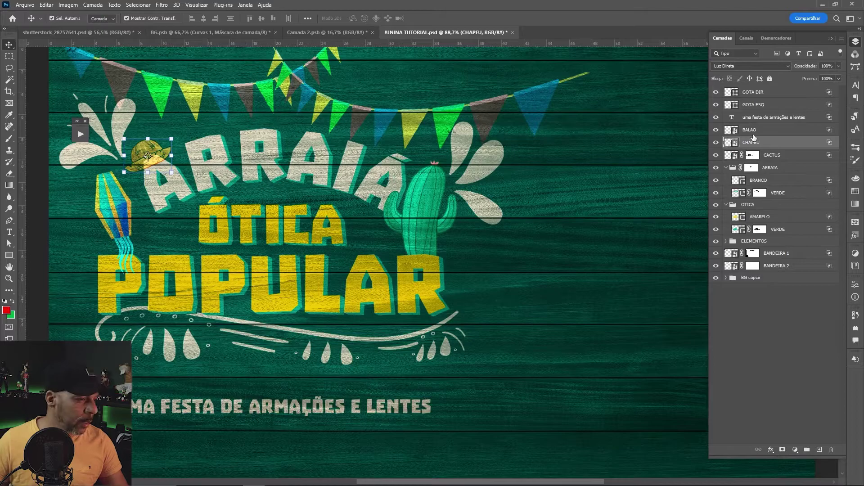
key(ctrl)
ctrl+click(730, 147)
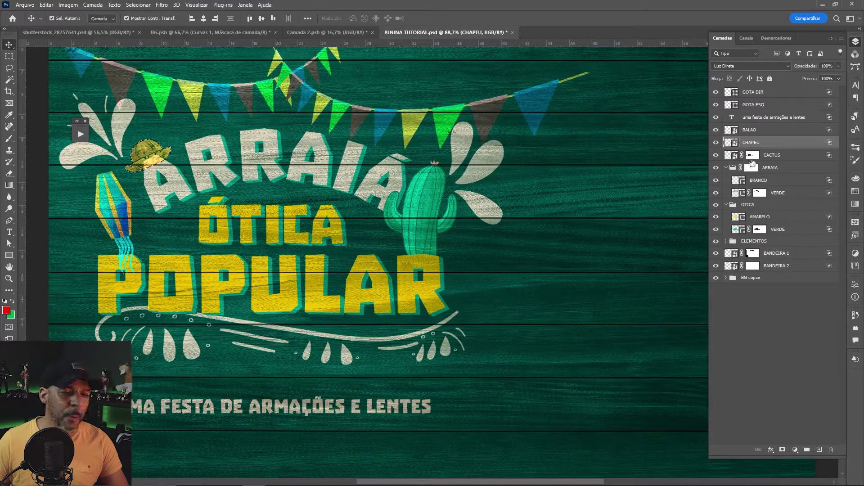
click(753, 169)
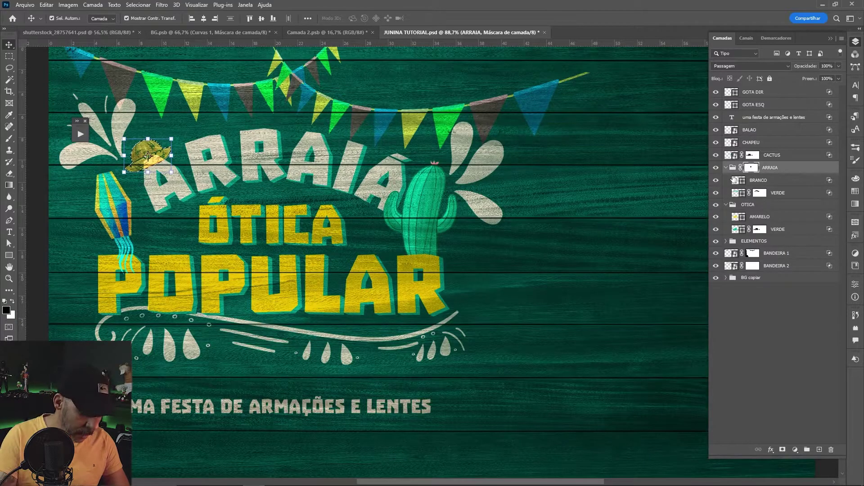
key(ctrl+d)
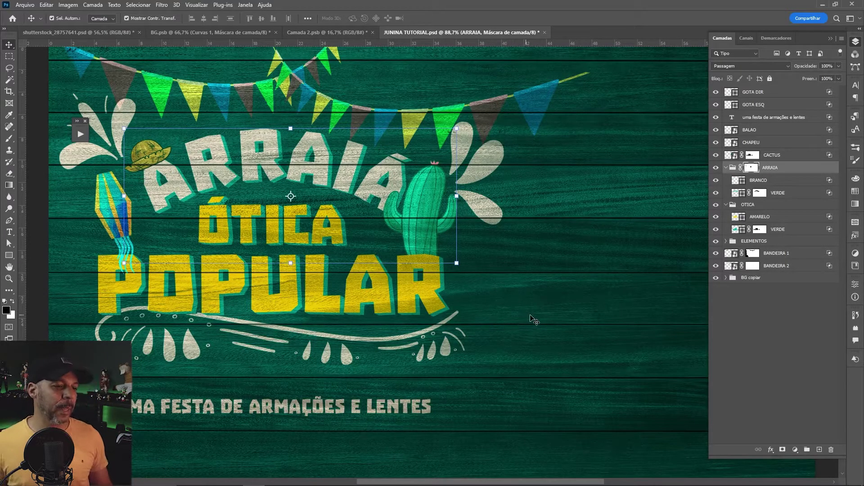
Step: Stamp all visible artwork, with the BG copiar group hidden, into a new layer at the top, then restore the background and hide the stamp
click(549, 324)
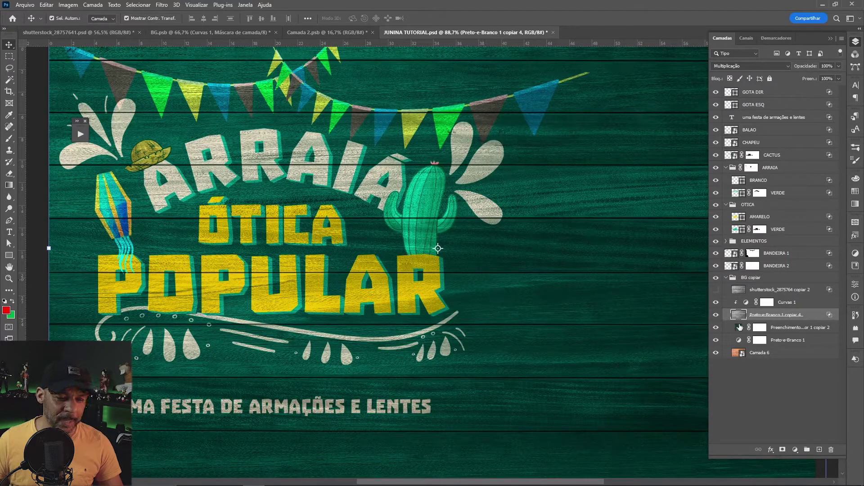
click(726, 278)
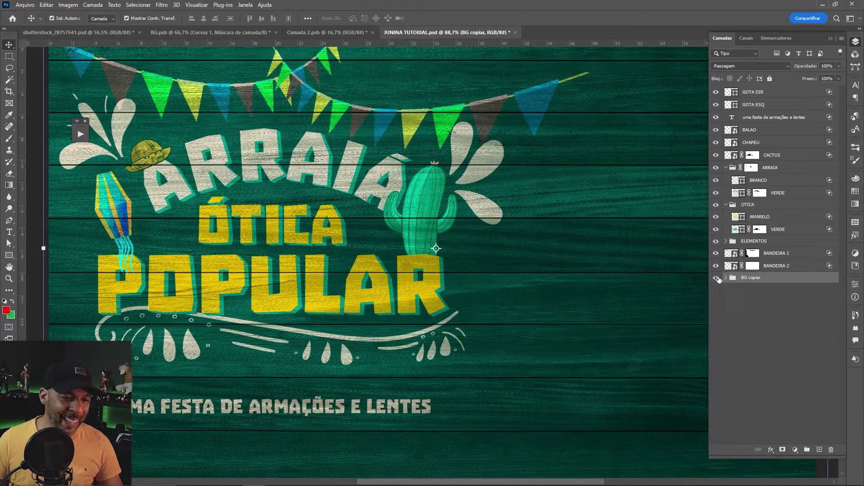
click(716, 279)
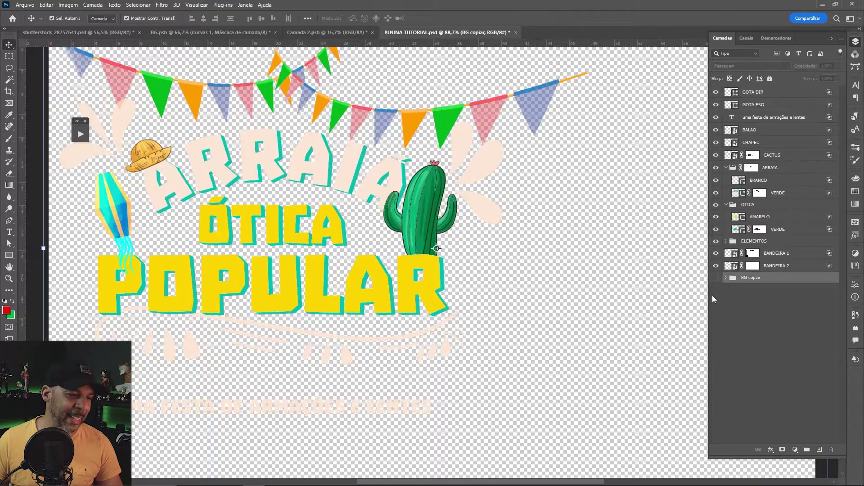
click(766, 93)
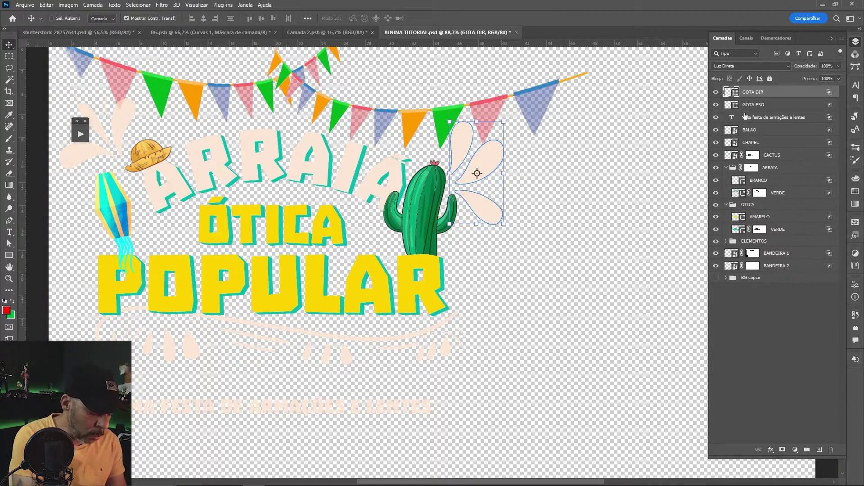
key(ctrl+alt+shift+e)
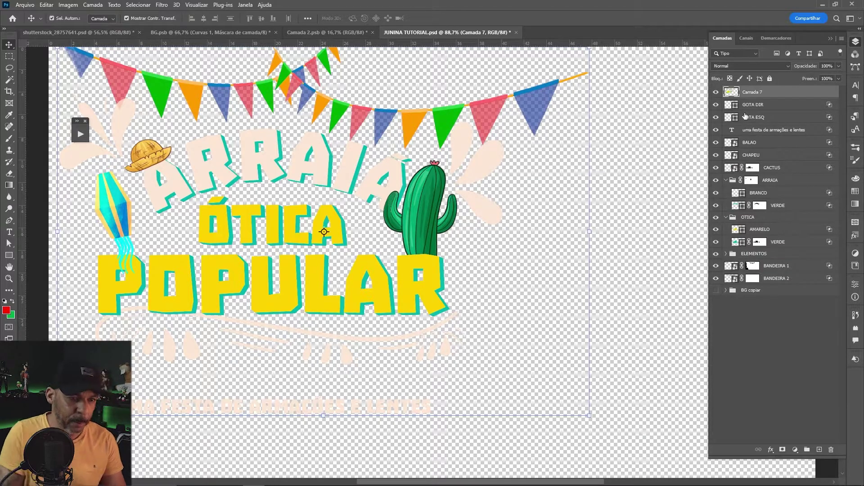
click(716, 291)
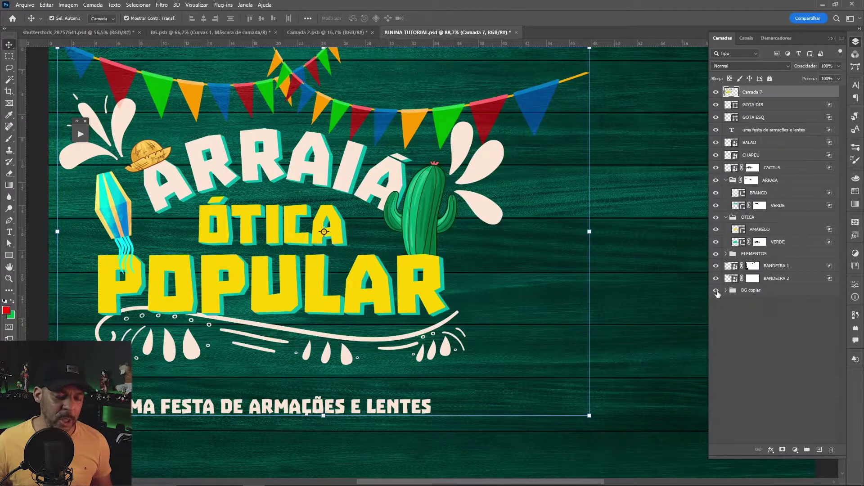
click(716, 92)
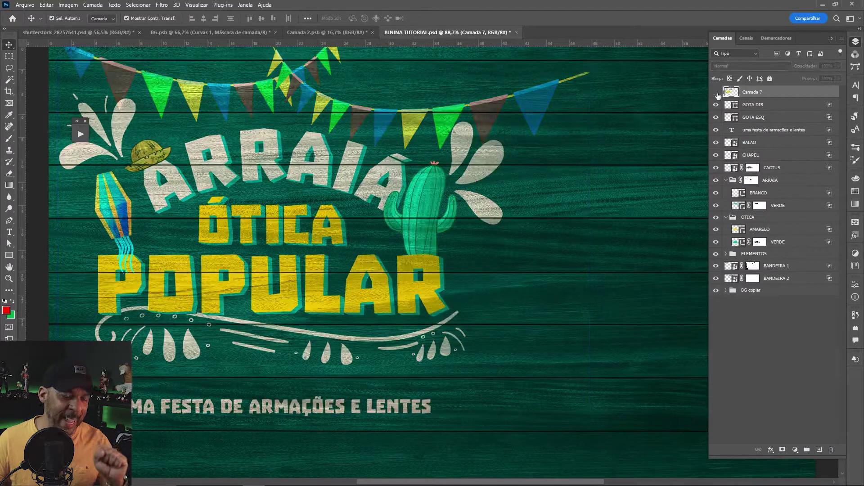
Step: Add a Black & White adjustment layer directly above the BG copiar group and invert its mask to black
click(756, 291)
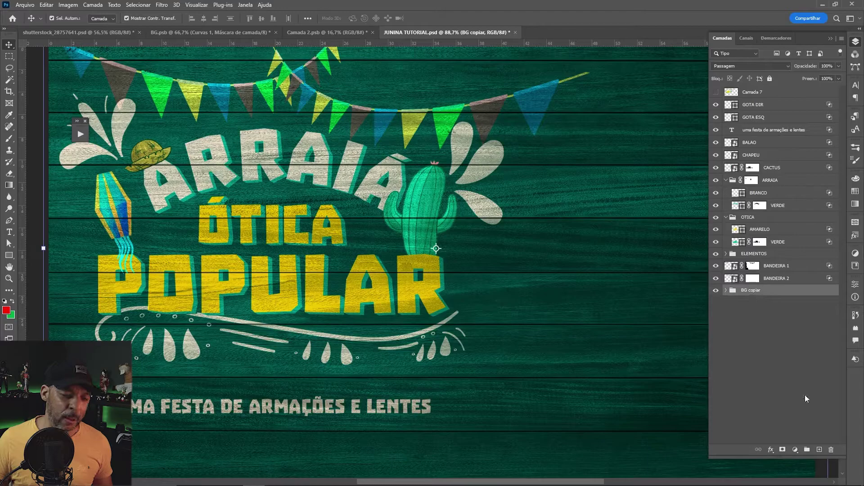
click(795, 449)
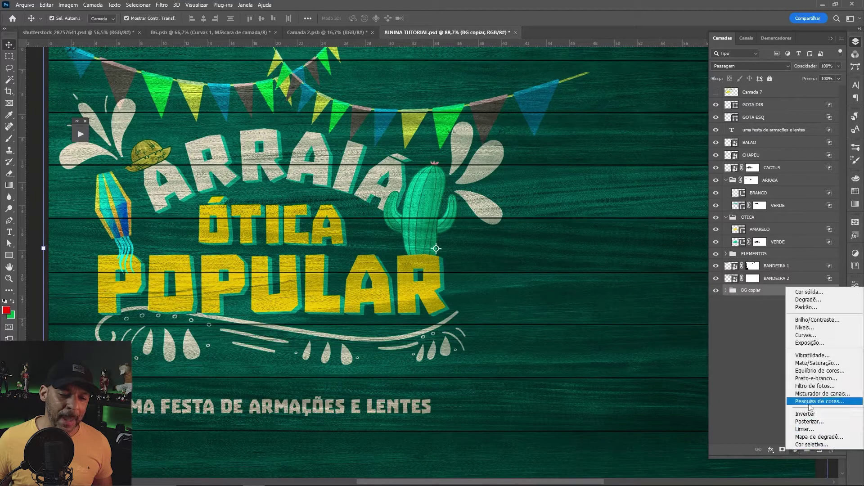
click(818, 379)
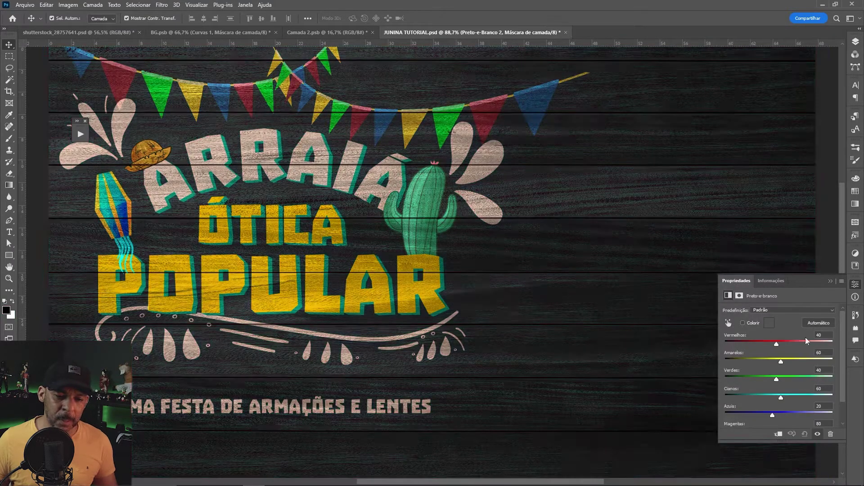
click(855, 43)
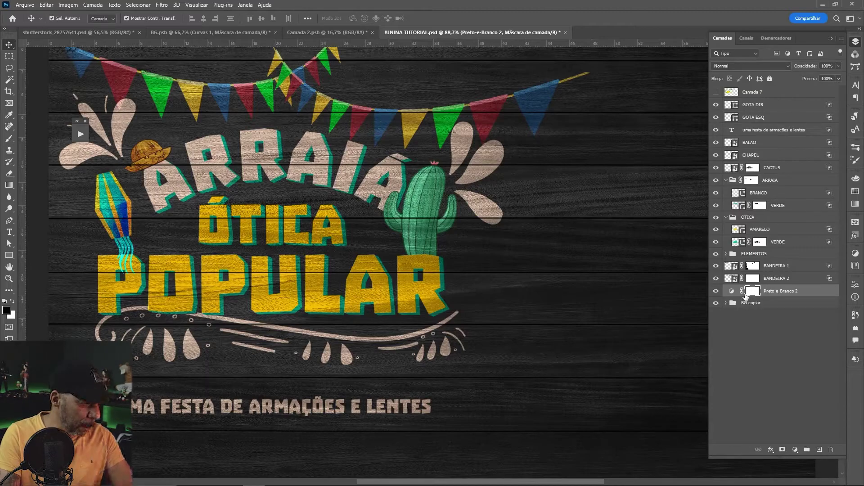
key(ctrl+i)
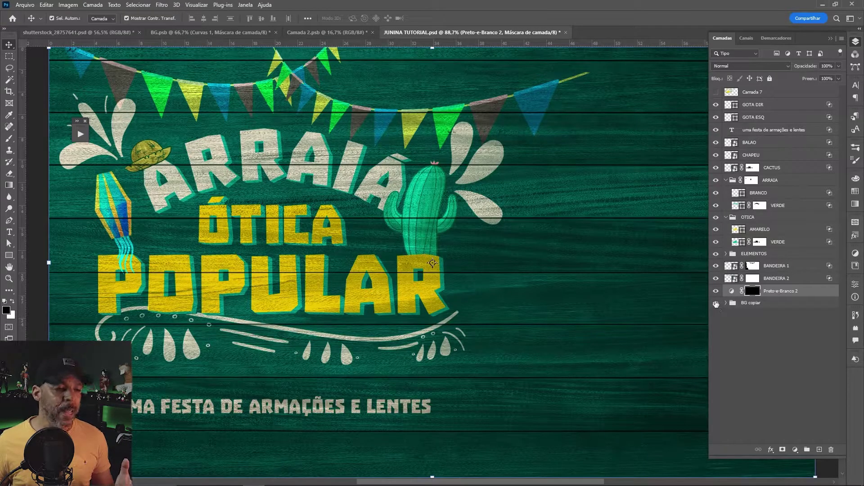
Step: Fill the Camada 7 artwork's shape with white on the Preto-e-Branco 2 mask, then compare the result with the adjustment off and on
ctrl+click(732, 92)
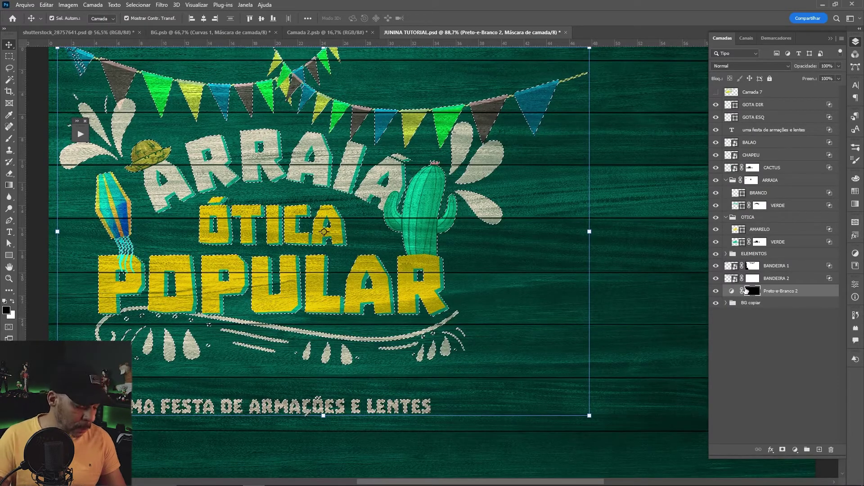
key(ctrl+BackSpace)
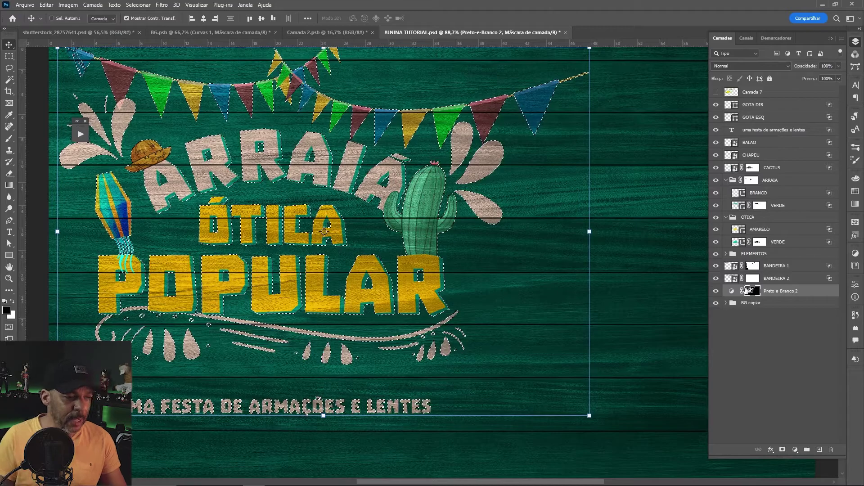
key(ctrl+d)
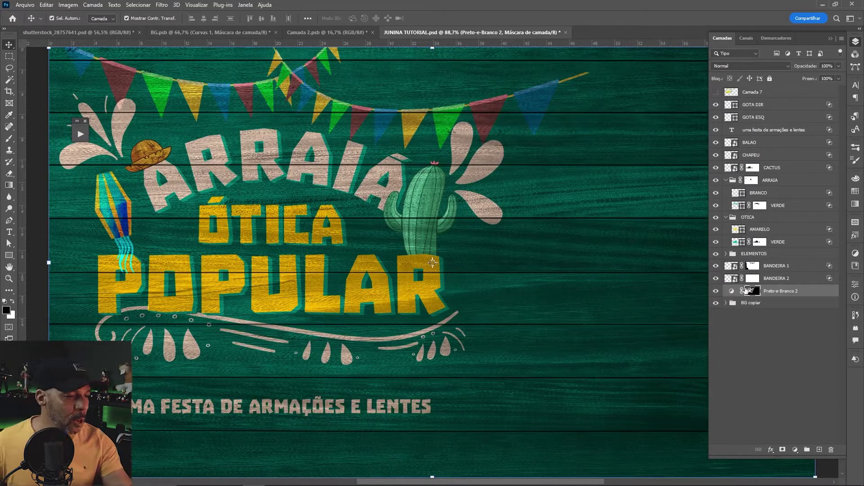
click(715, 291)
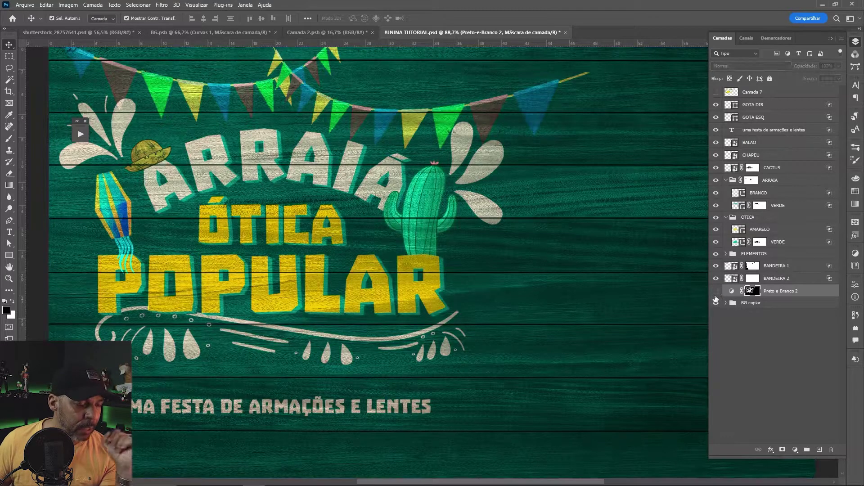
click(716, 291)
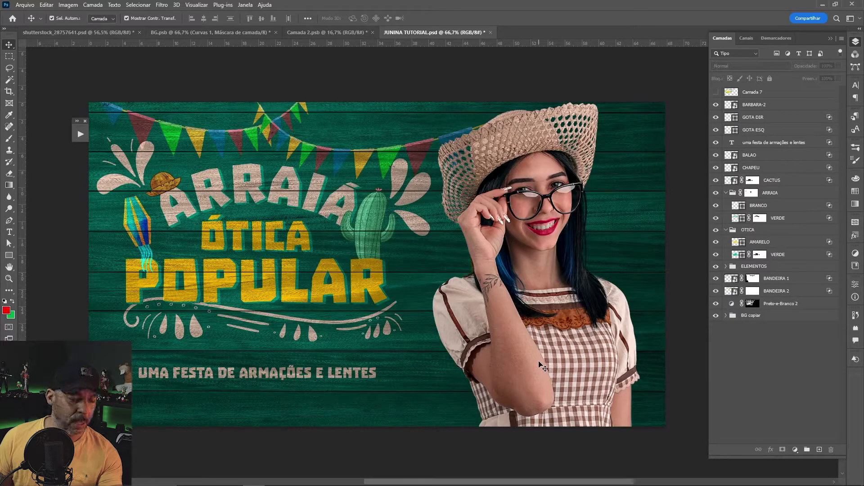
Step: Flip the woman's photo horizontally with Free Transform
click(548, 218)
key(ctrl+t)
right_click(548, 217)
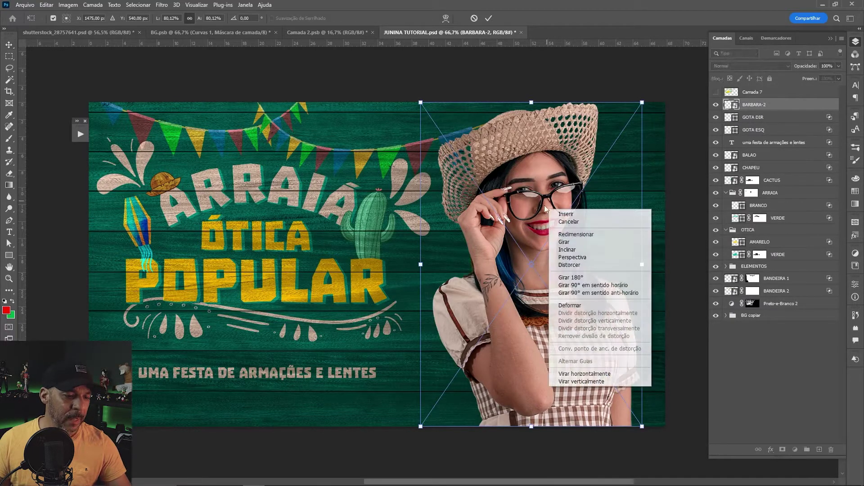
click(584, 372)
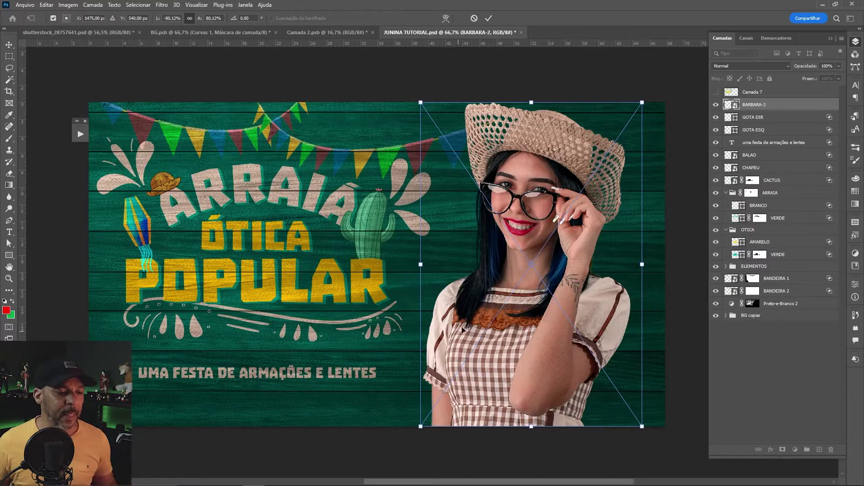
Step: Enlarge the woman's photo to about 102% so it extends below the canvas, and align its bounding box with the canvas's right edge
key(ctrl+minus)
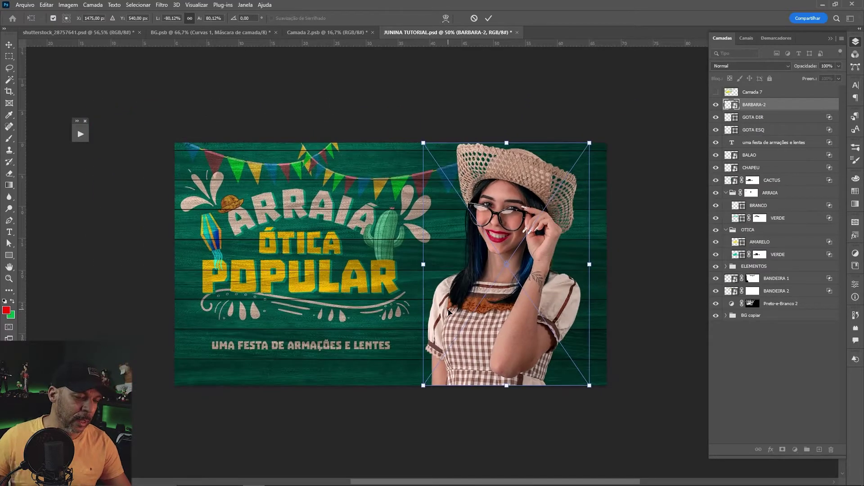
drag(509, 390, 500, 459)
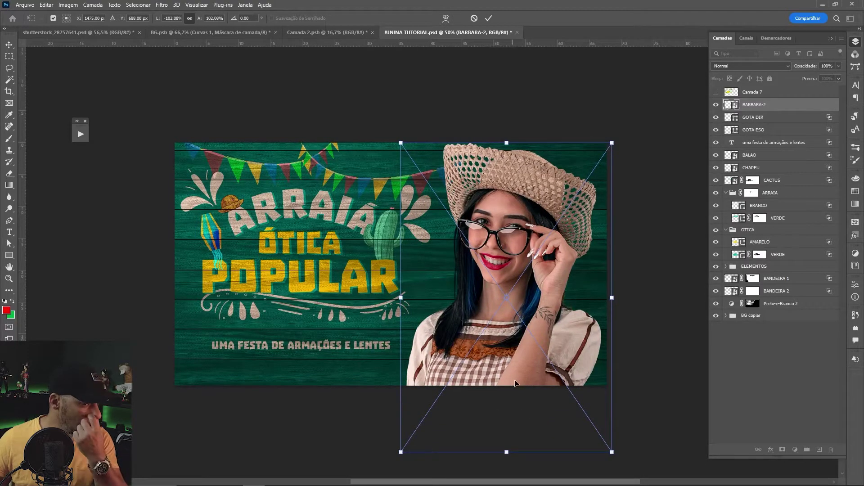
mouse_move(583, 301)
mouse_down()
mouse_move(575, 303)
mouse_move(586, 311)
mouse_up()
key(Return)
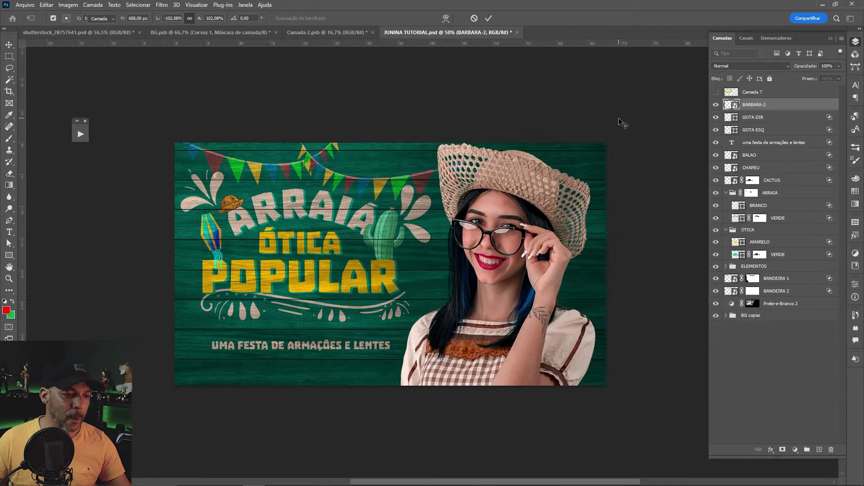
Step: Show the MOLDURA DIR and MOLDURA ESQ frame layers and move both directly above the BG copiar group, behind the woman
key(ctrl+plus)
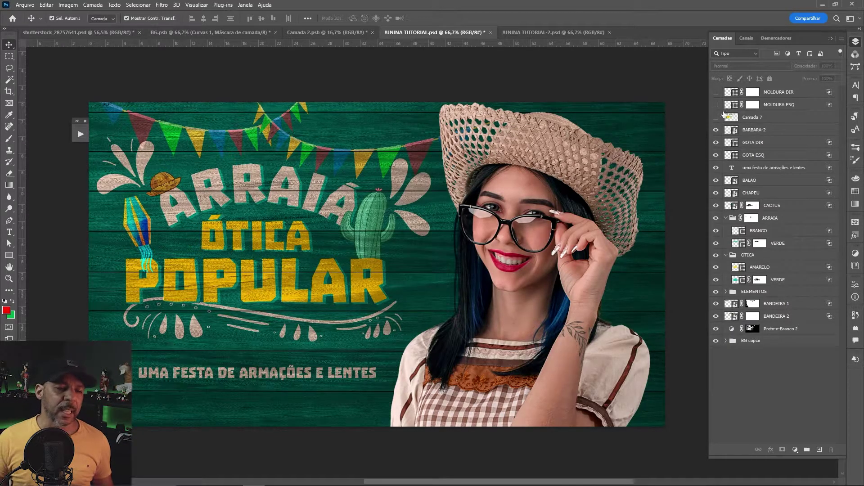
click(715, 104)
click(716, 92)
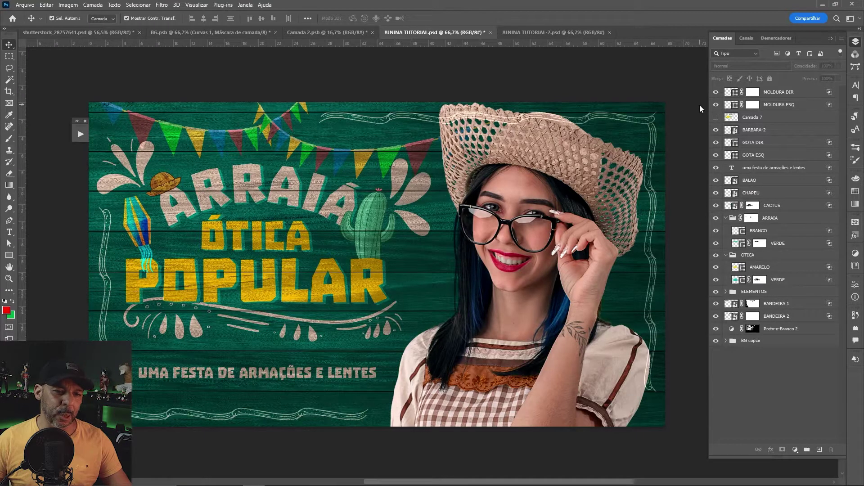
click(783, 104)
ctrl+click(793, 95)
drag(800, 105, 810, 338)
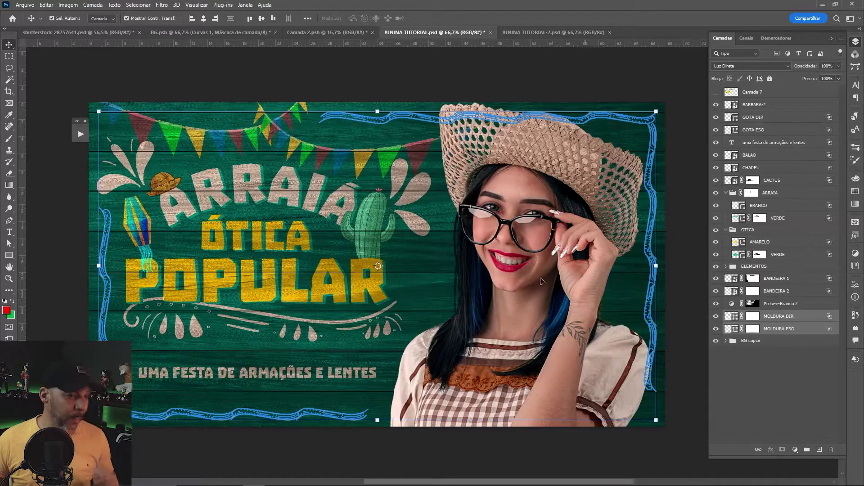
click(583, 164)
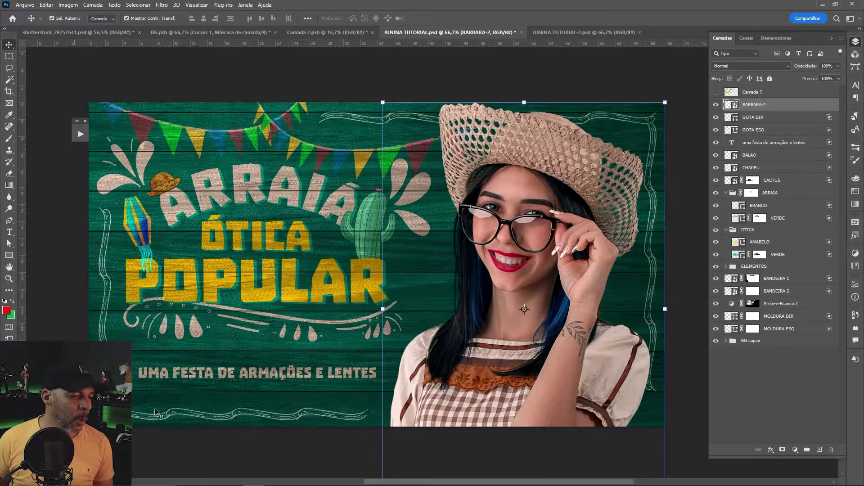
click(293, 446)
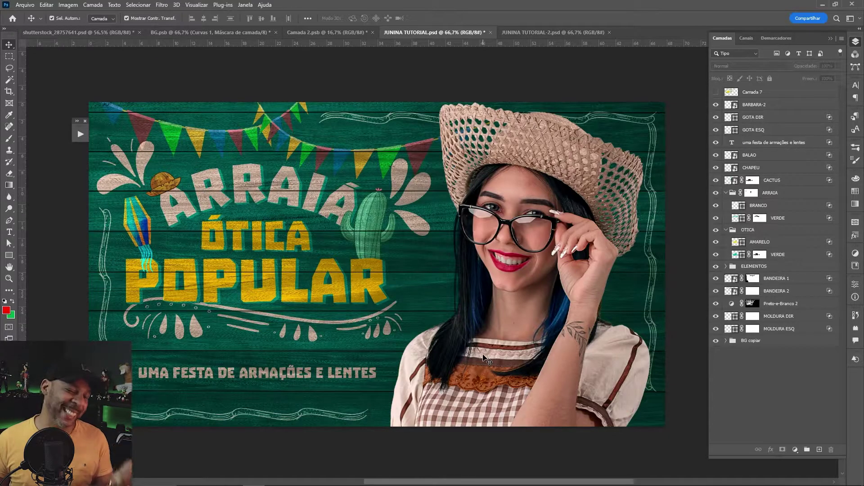
Step: Nudge the woman's photo slightly to the right over the frame's right side
click(525, 247)
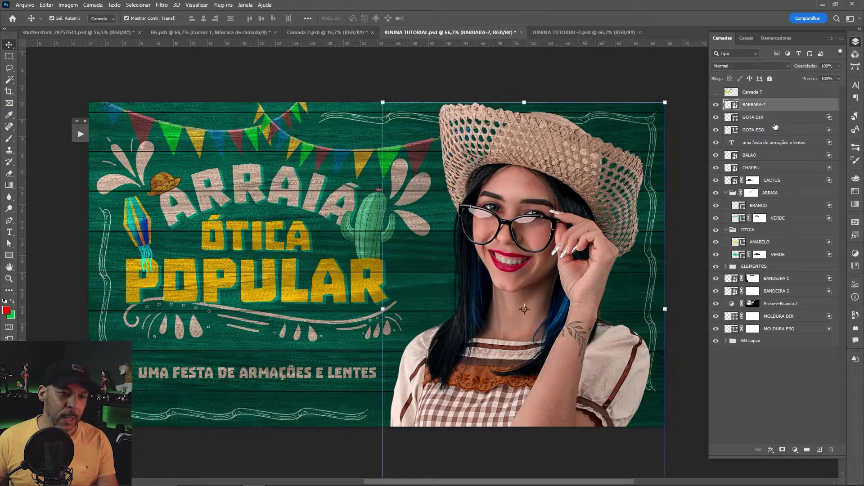
key(Right)
key(Right)
key(Right)
key(Right)
key(Right)
key(Right)
key(Right)
key(Right)
key(Right)
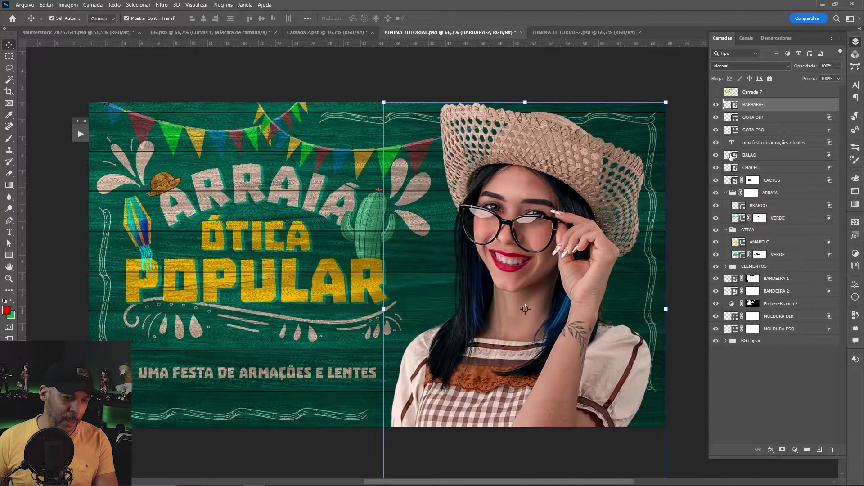
key(Right)
key(Right)
key(Right)
key(Right)
key(Right)
key(Right)
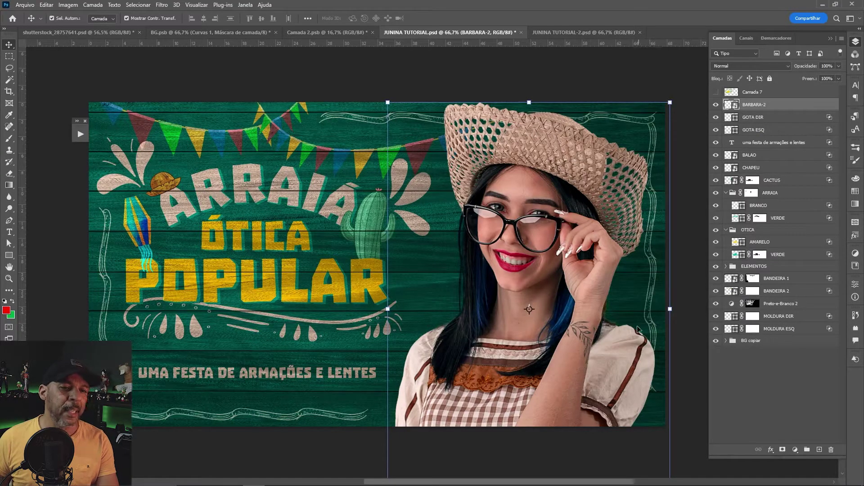
click(778, 330)
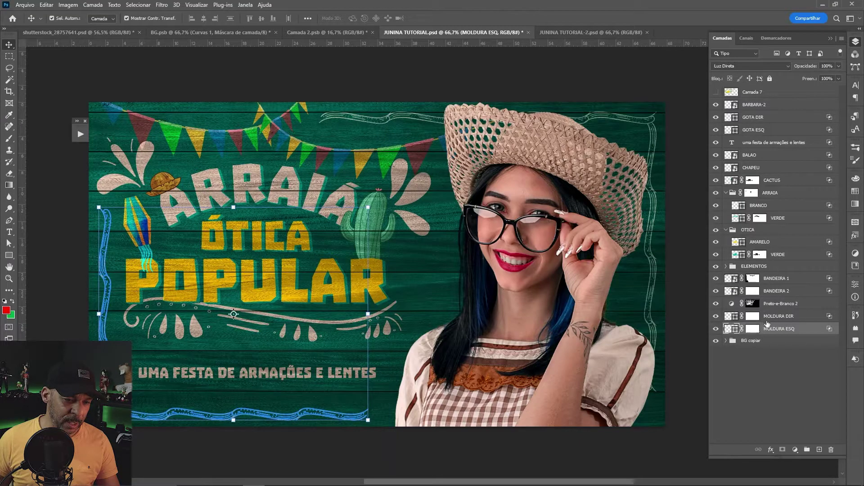
click(753, 317)
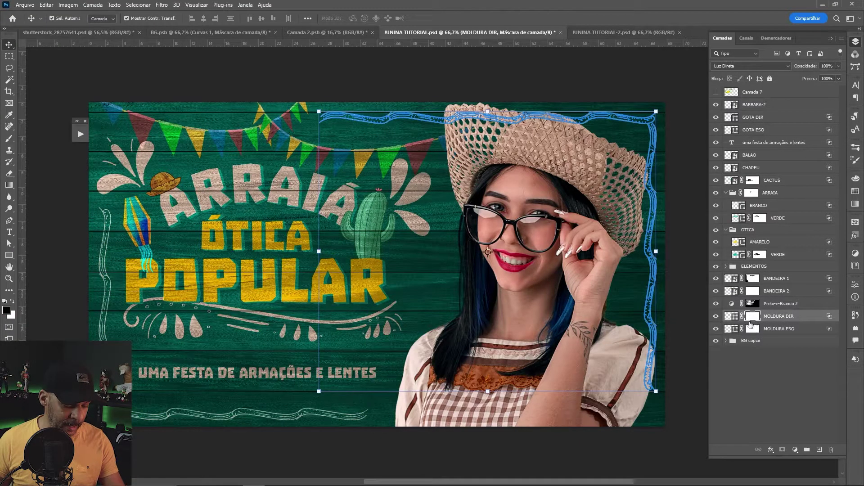
key(b)
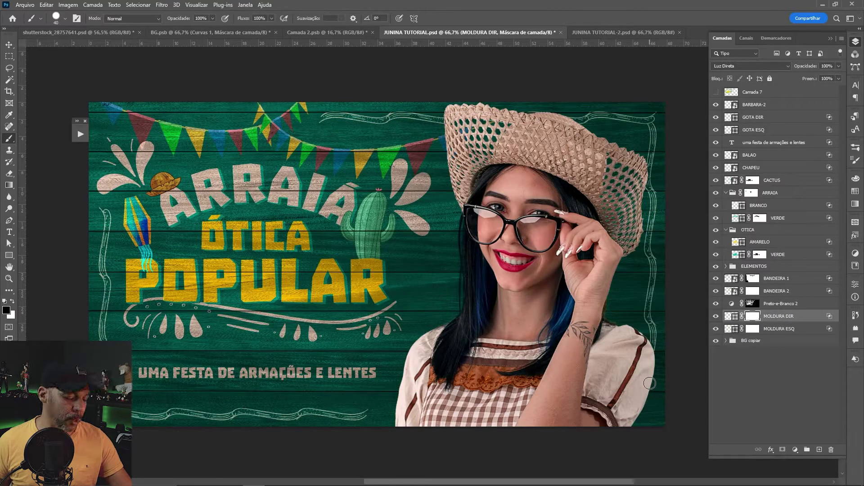
key(ctrl)
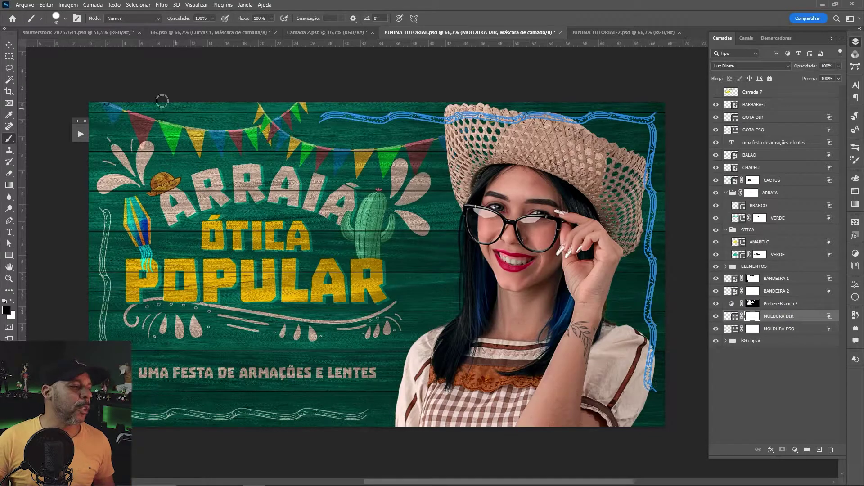
click(8, 45)
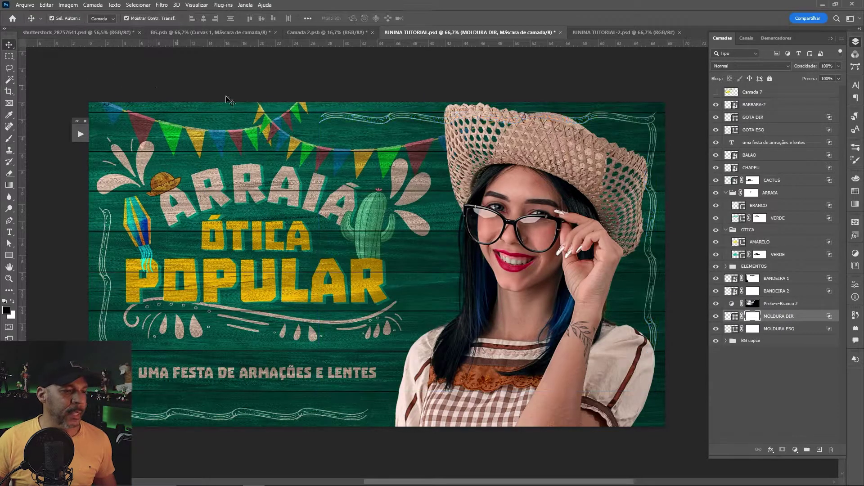
Step: Add the shapes of the MOLDURA ESQ and MOLDURA DIR frames to the Preto-e-Branco 2 layer mask, using each frame's outline as a selection
click(550, 223)
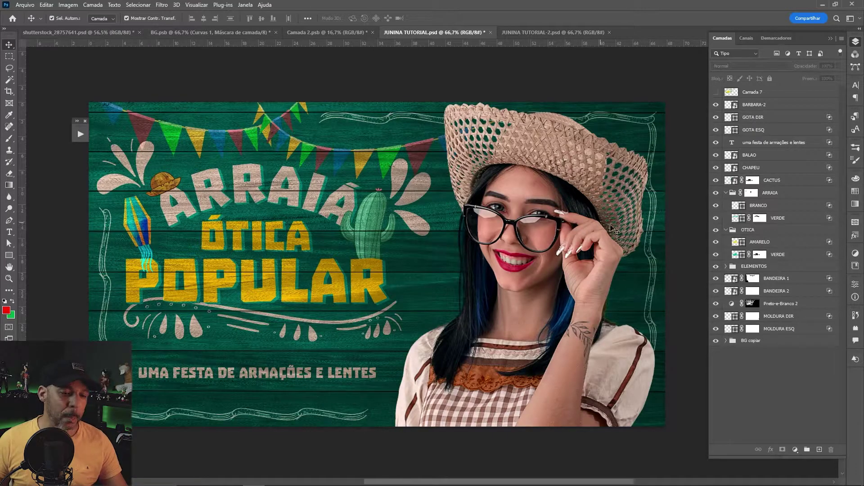
ctrl+click(732, 329)
click(741, 306)
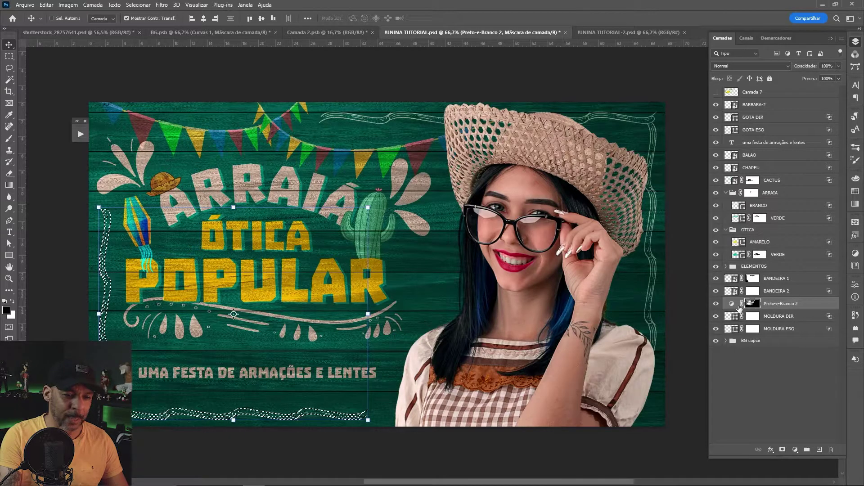
key(ctrl+d)
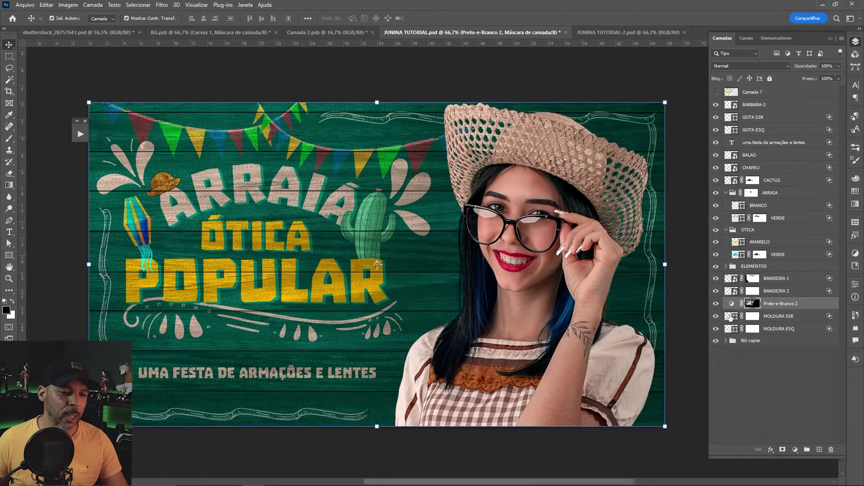
click(716, 329)
click(716, 329)
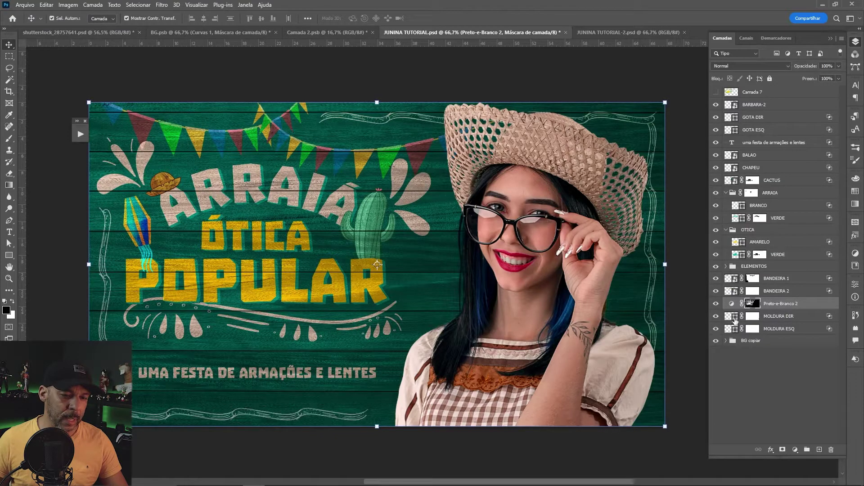
ctrl+click(736, 315)
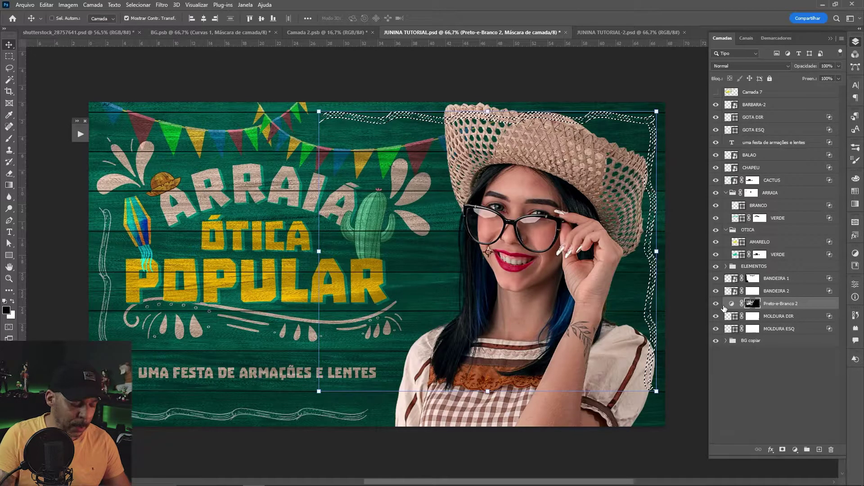
key(ctrl+d)
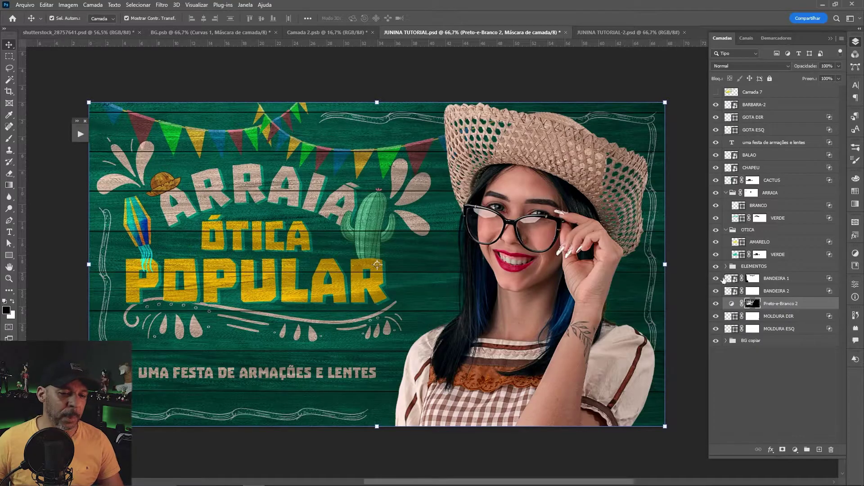
Step: Compare the artwork with and without the Preto-e-Branco 2 adjustment, leaving the adjustment on and no layer selected
click(715, 305)
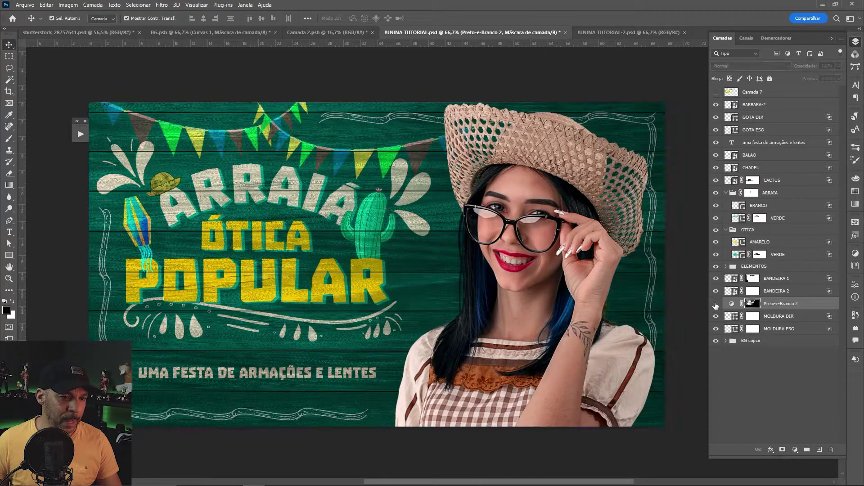
click(716, 305)
click(716, 306)
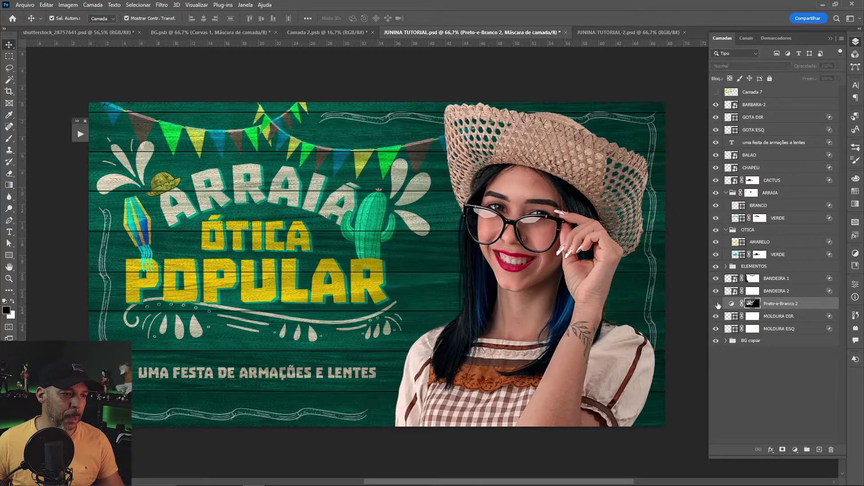
click(716, 305)
click(716, 305)
click(717, 305)
click(716, 305)
click(53, 298)
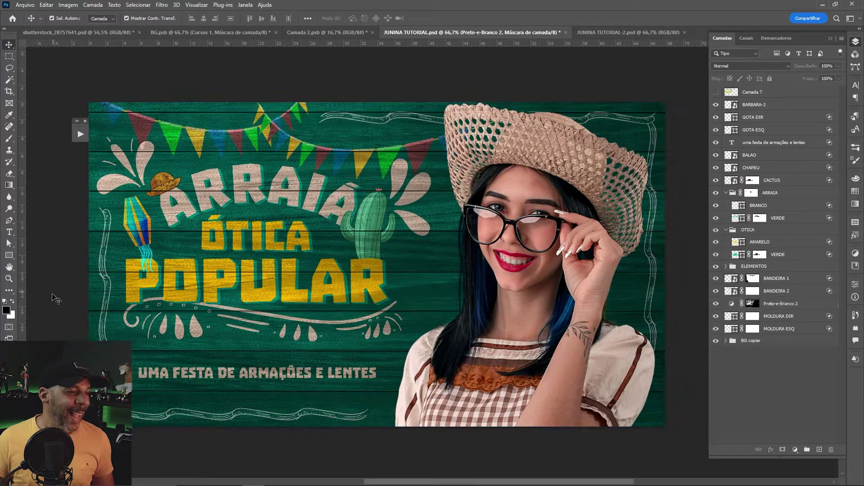